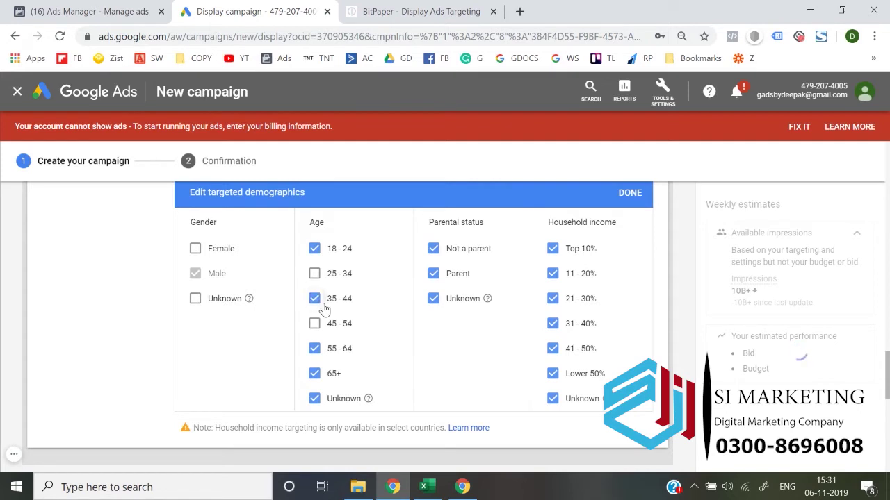
Step: Include ages 25 - 34 and 45 - 54 plus Female and Unknown genders in the targeted demographics, and finish editing them
click(320, 324)
click(316, 273)
click(216, 250)
click(217, 299)
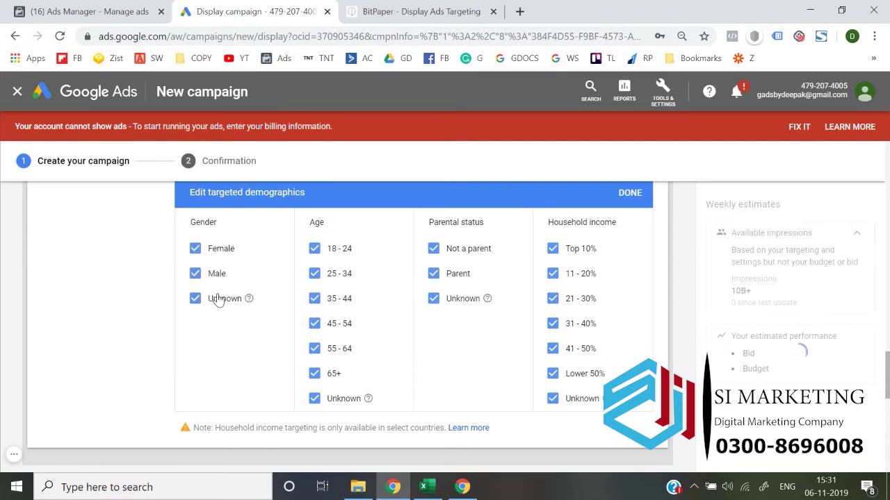
scroll(358, 366, up, 1)
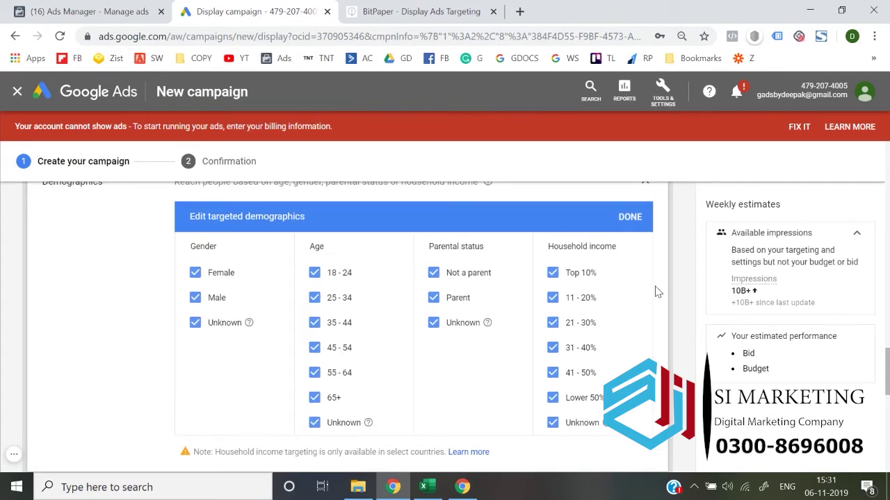
click(629, 217)
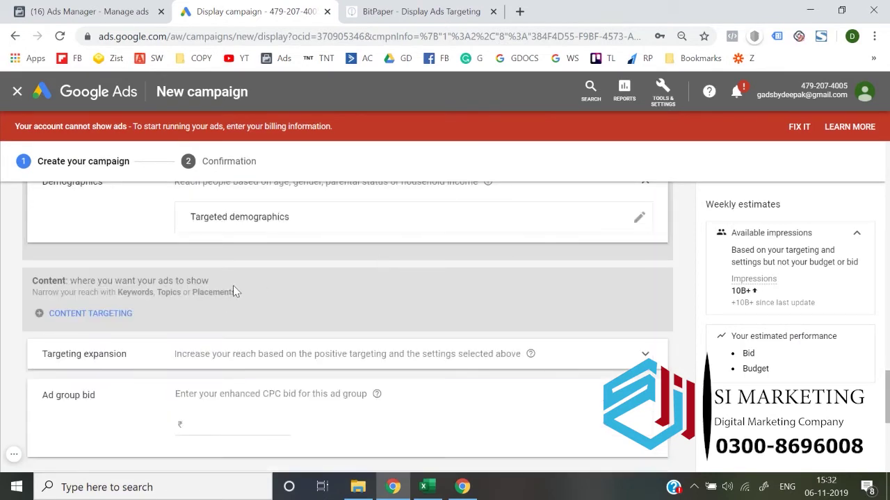
Step: Open the campaign's audience targeting and examine the parent groups under Parental Status in the detailed demographics
scroll(233, 285, up, 2)
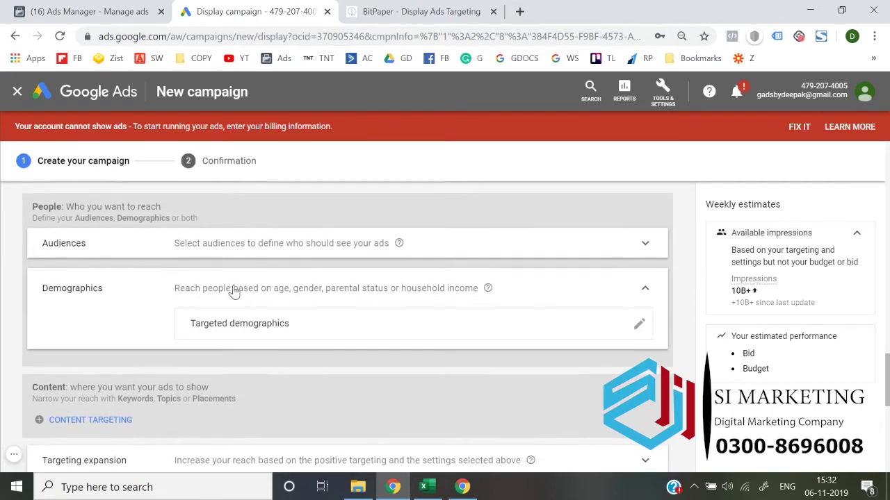
click(294, 252)
scroll(108, 323, down, 2)
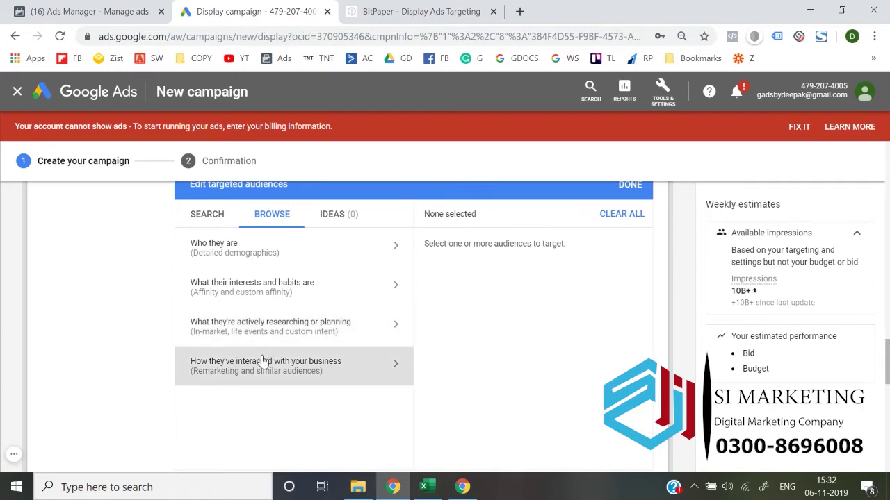
click(275, 255)
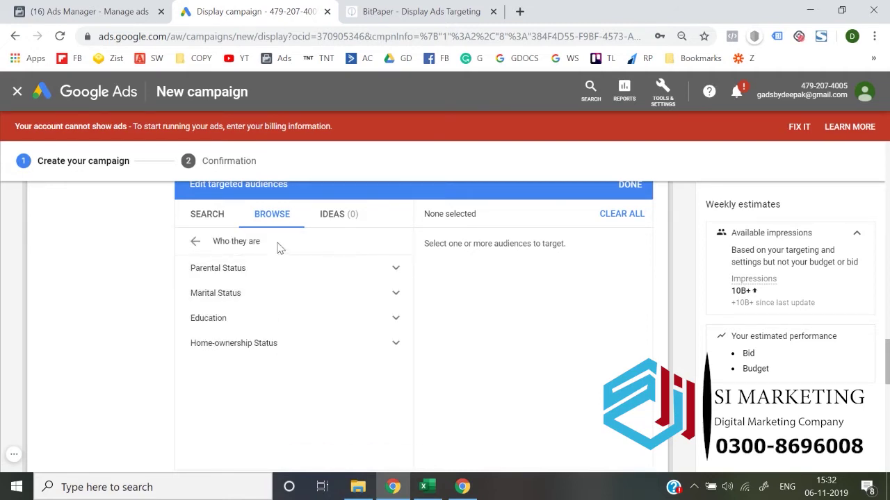
click(340, 278)
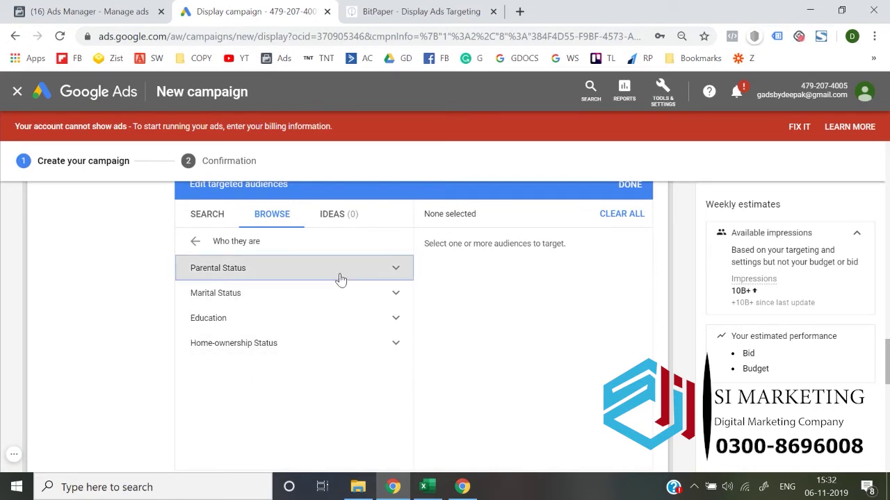
click(394, 298)
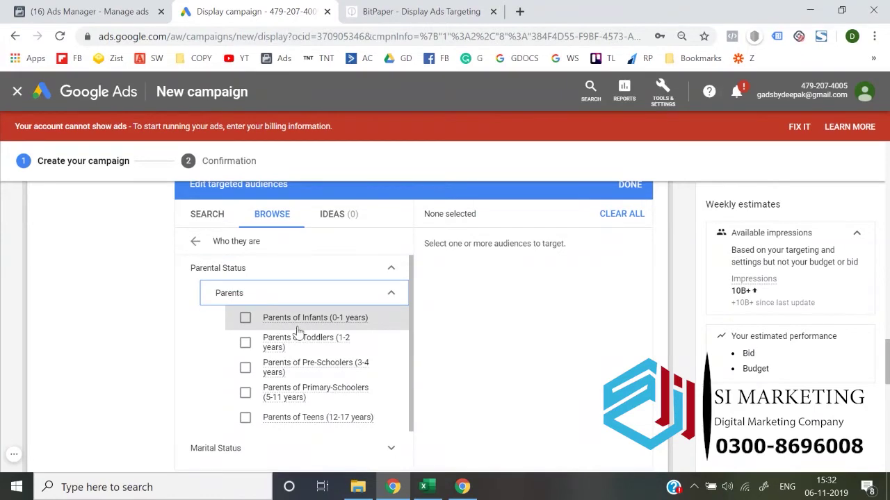
scroll(298, 331, down, 1)
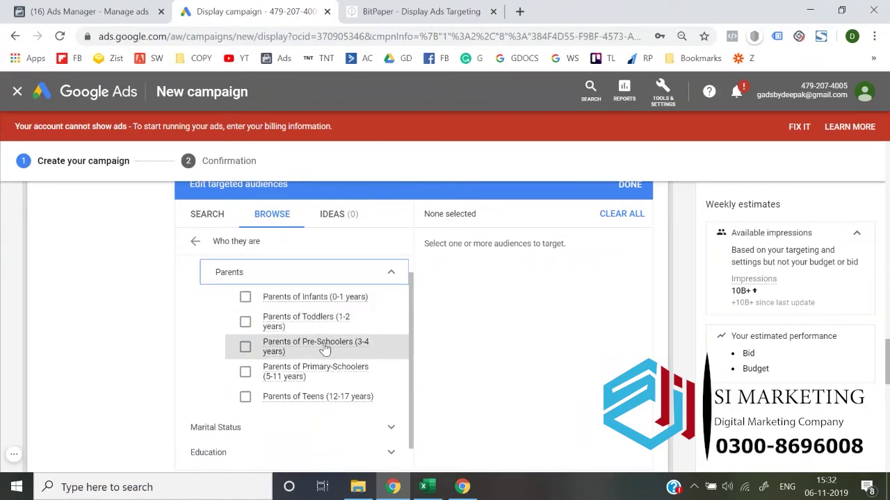
mouse_move(325, 349)
scroll(325, 349, down, 1)
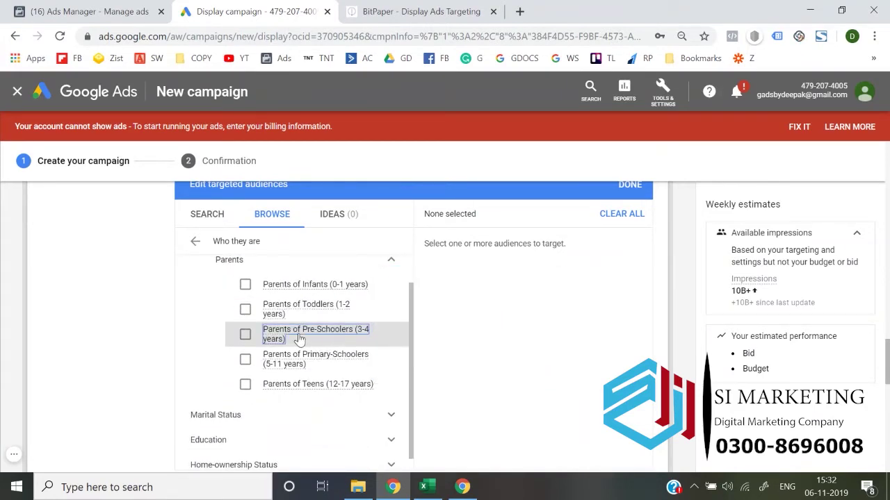
Step: Try targeting Parents of Infants (0-1 years), clear that selection and collapse the Parental Status group
click(245, 285)
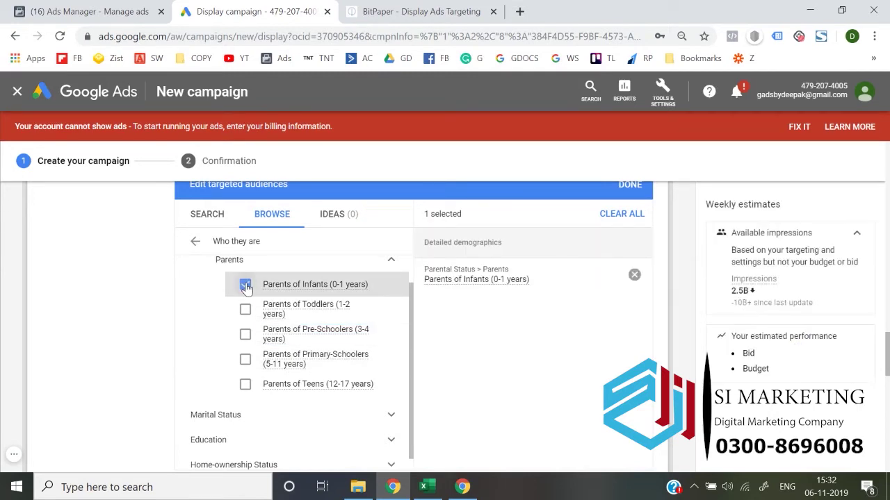
click(245, 285)
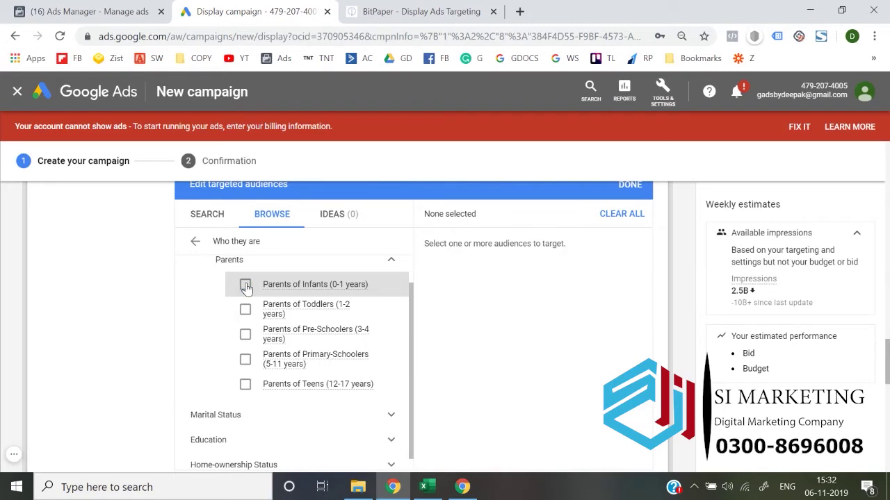
click(391, 261)
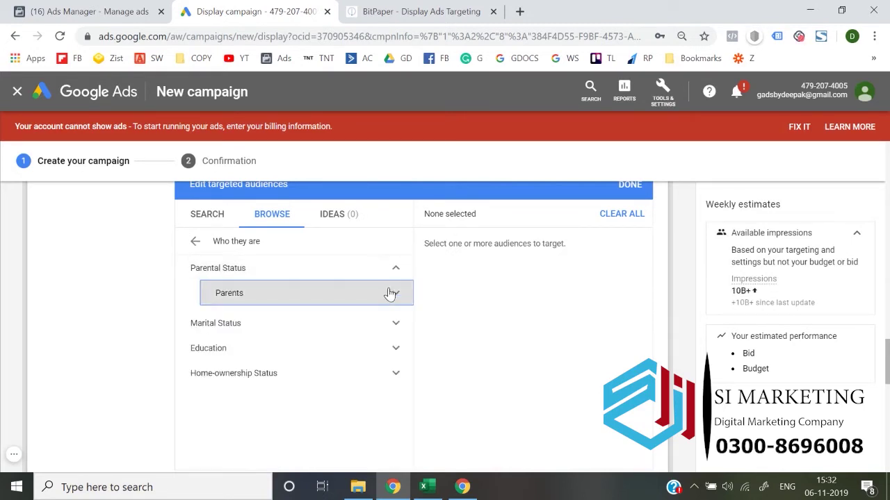
click(398, 278)
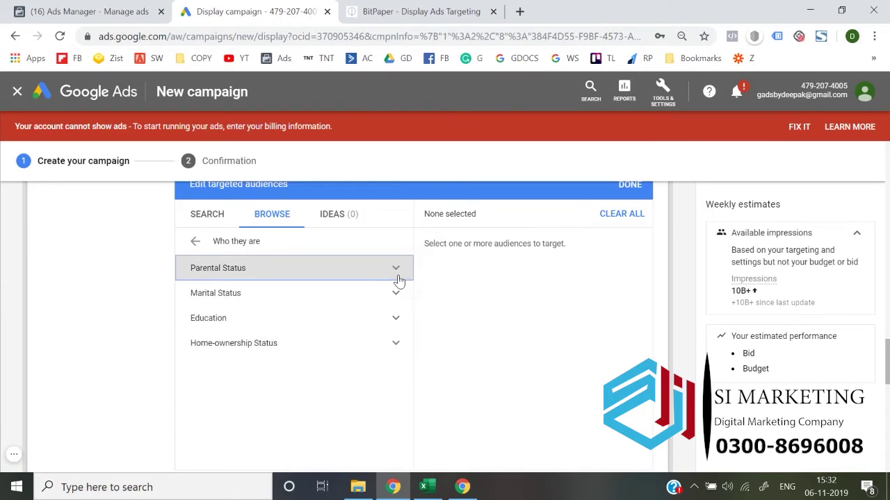
Step: Examine the Marital Status and Education options in the detailed demographics, including Highest Level of Educational Attainment
click(396, 294)
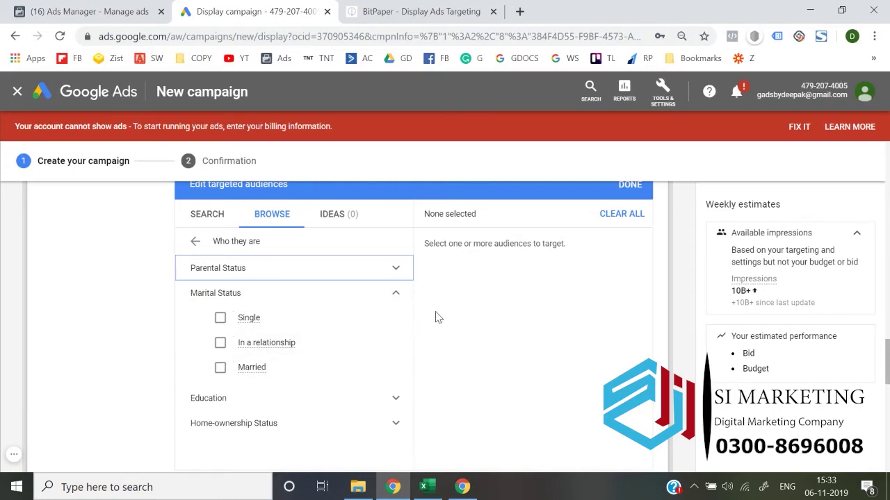
click(397, 297)
click(400, 321)
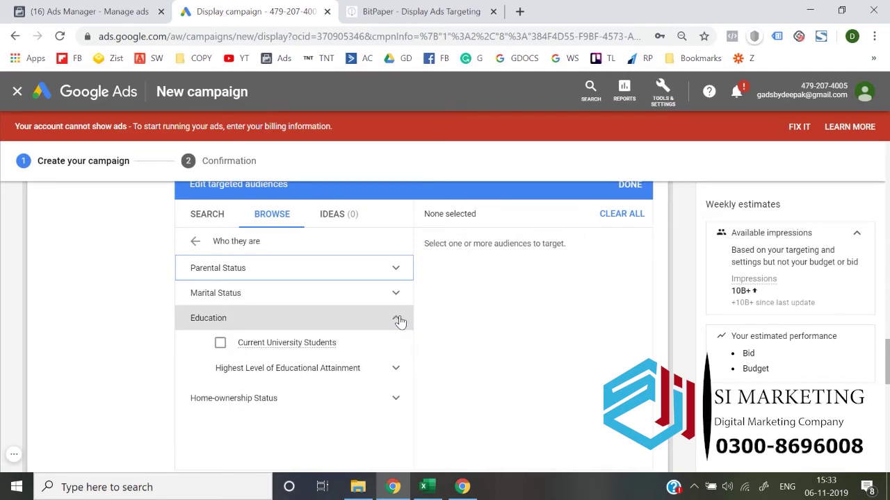
mouse_move(295, 350)
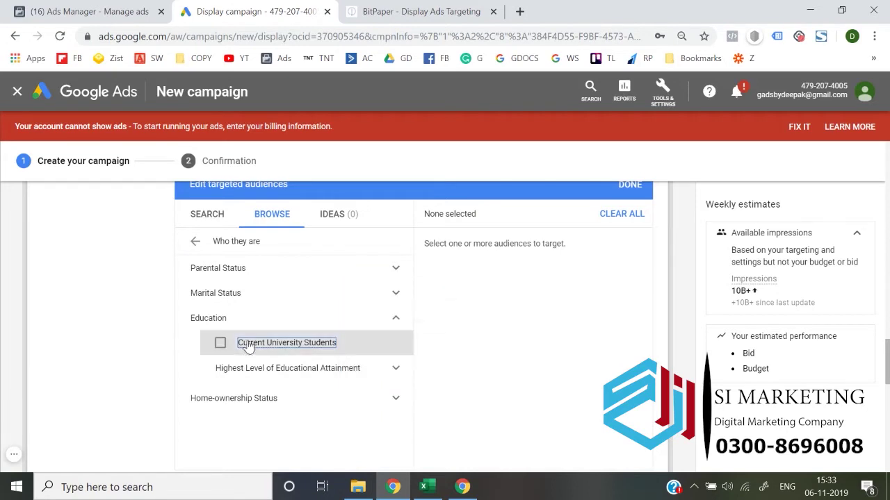
click(391, 368)
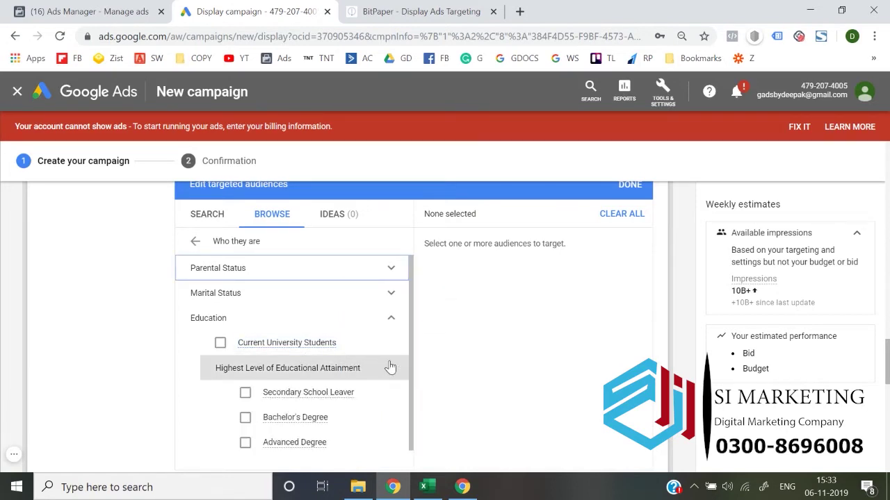
scroll(391, 368, down, 1)
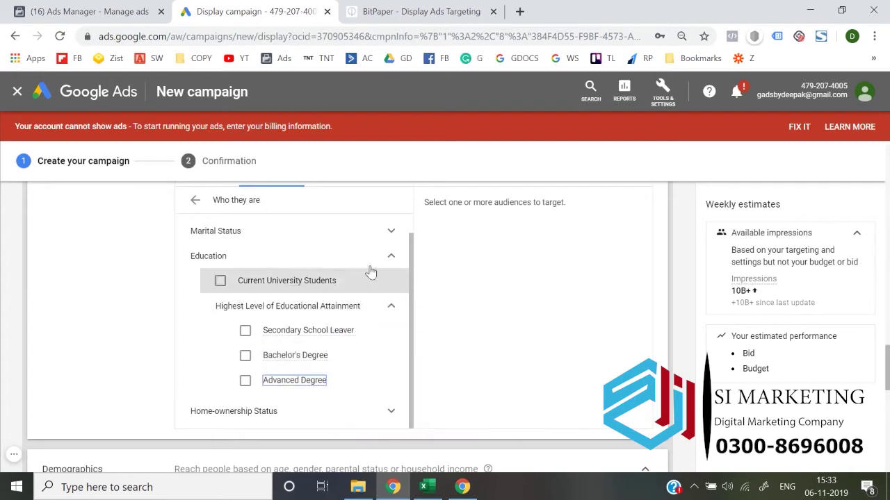
scroll(392, 261, up, 1)
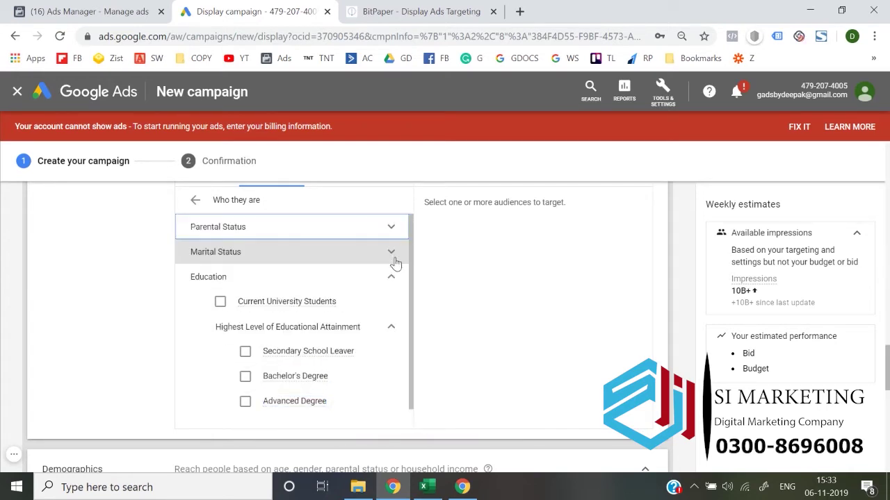
click(393, 261)
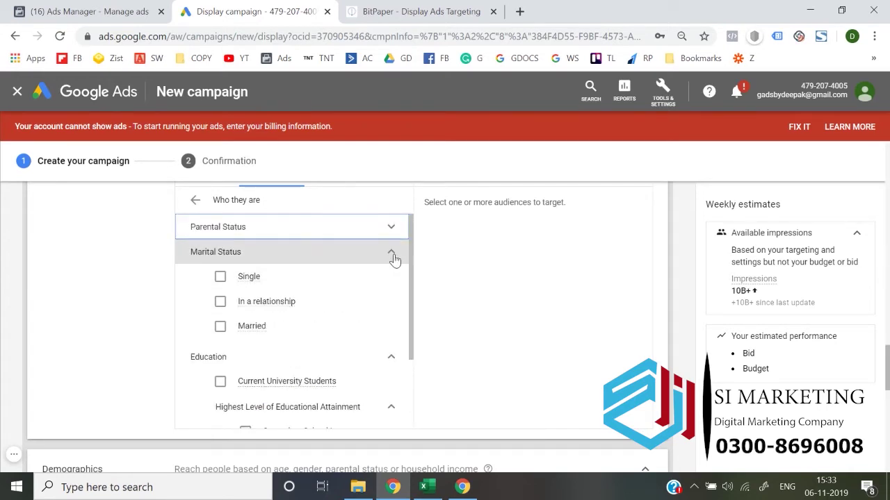
click(393, 257)
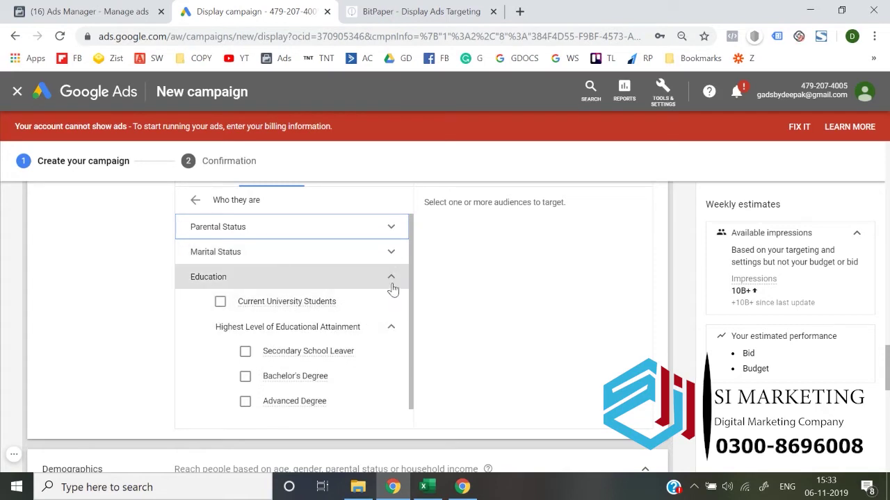
click(393, 287)
Step: Examine the Home-ownership Status options and return to the list of audience categories
click(393, 306)
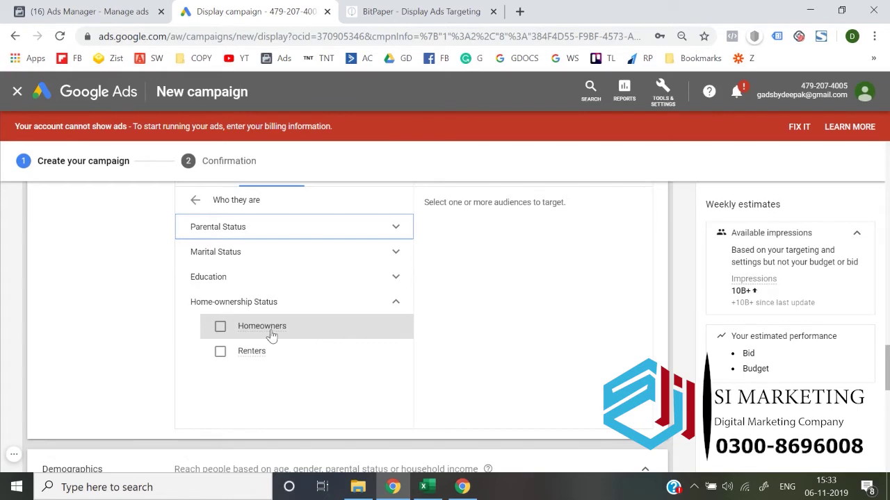
mouse_move(271, 334)
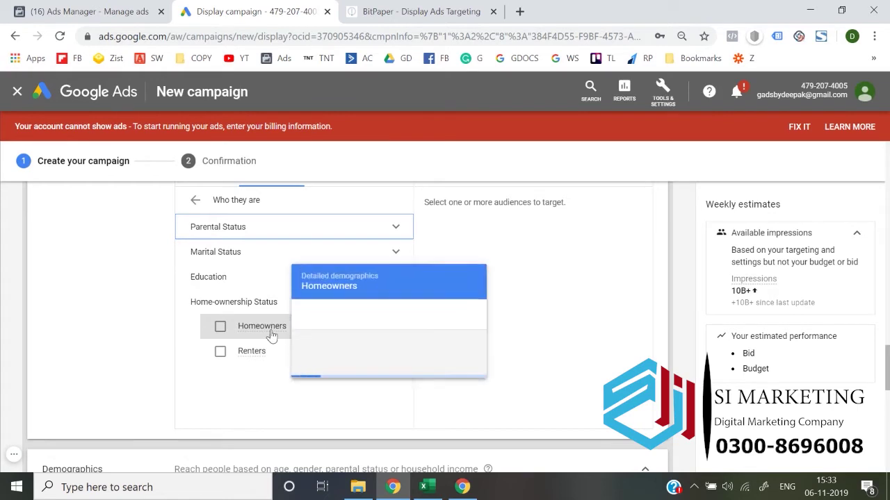
click(221, 328)
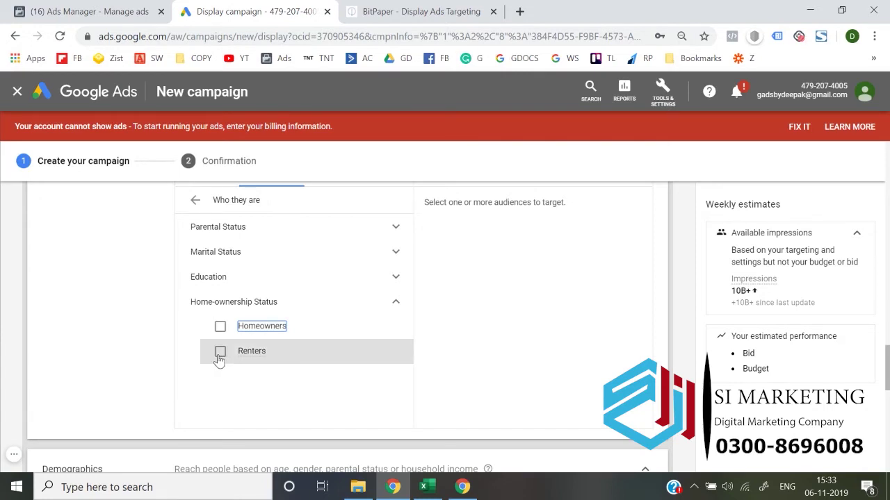
scroll(219, 360, up, 1)
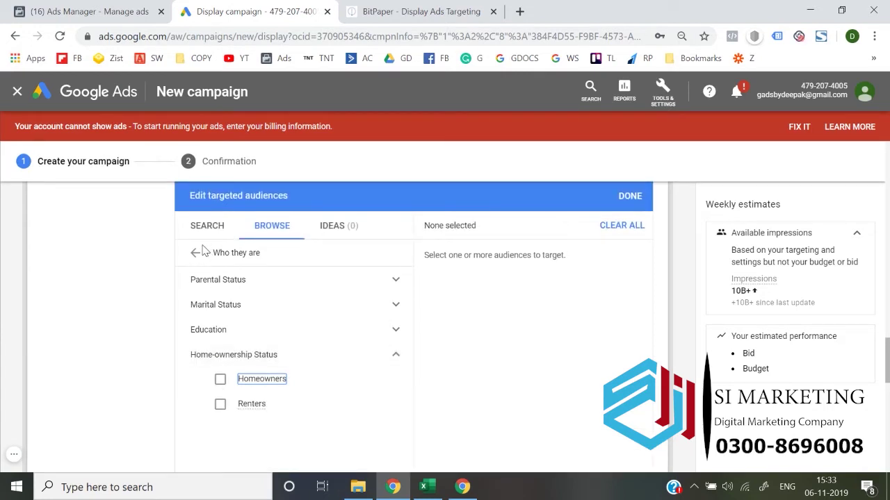
click(195, 253)
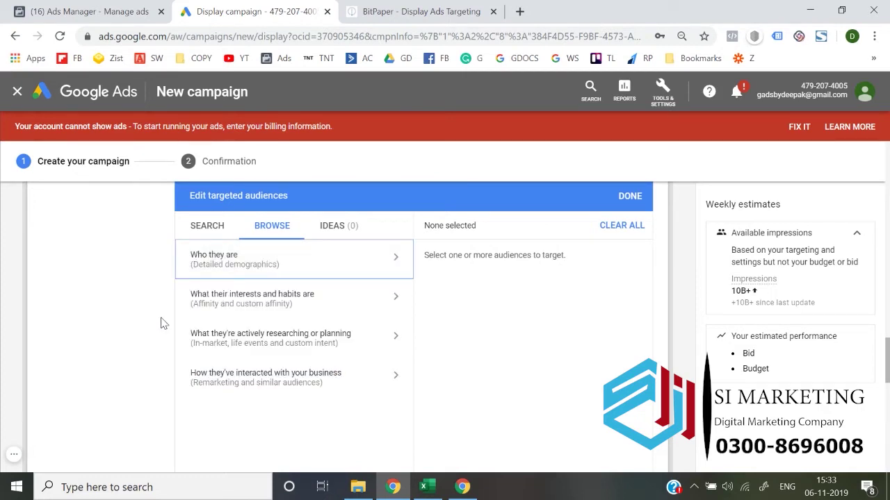
Step: Open the affinity audiences for interests and habits and examine the Banking & Finance group
click(239, 297)
scroll(109, 312, down, 1)
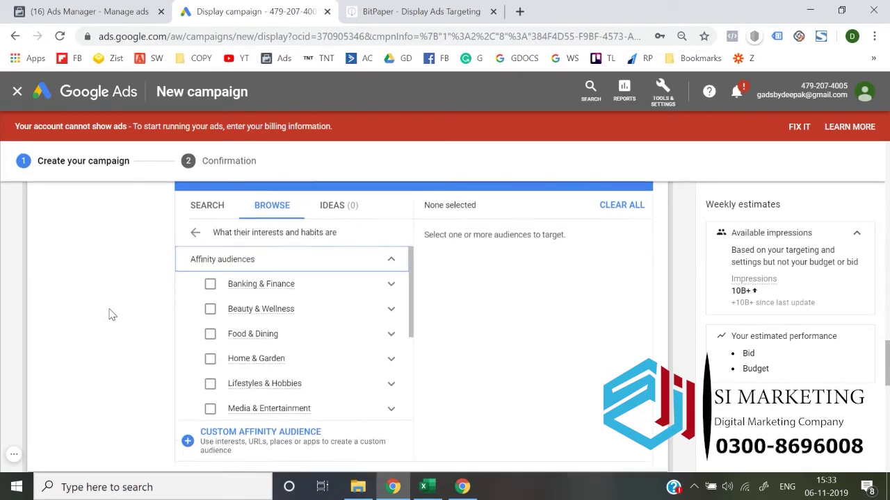
click(397, 269)
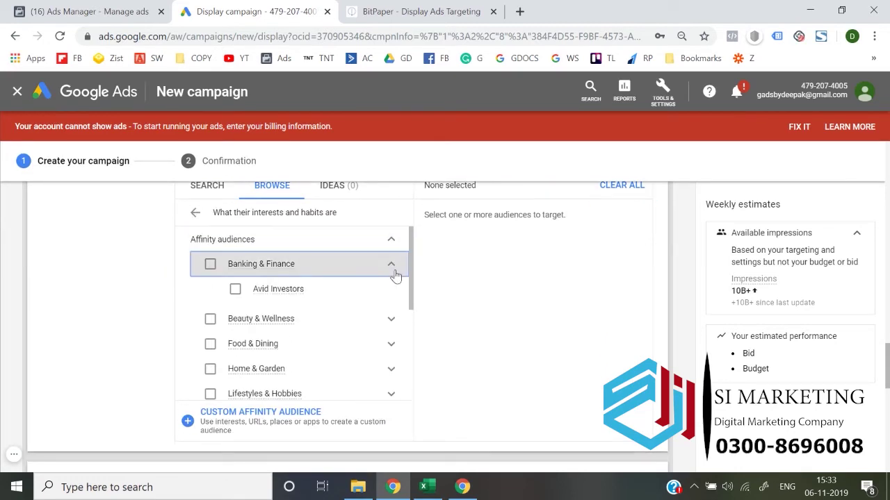
click(391, 268)
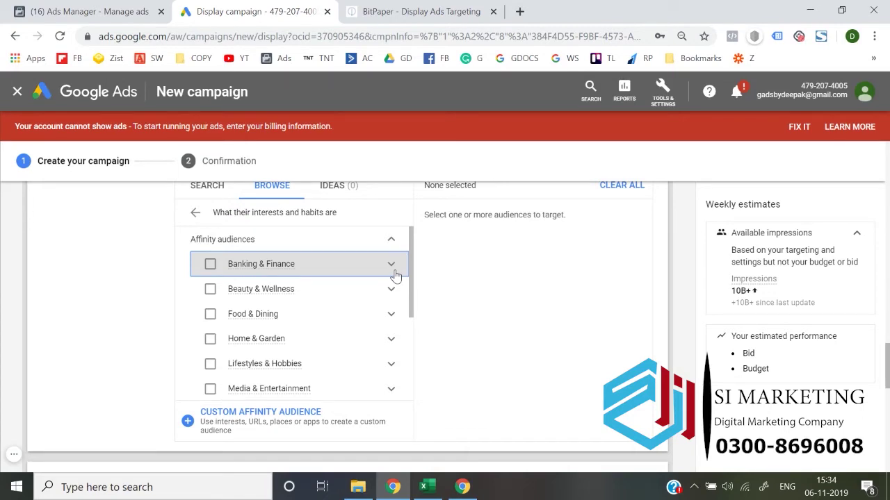
Step: Try targeting the Avid Investors affinity audience under Banking & Finance, and clear the selection again
click(394, 276)
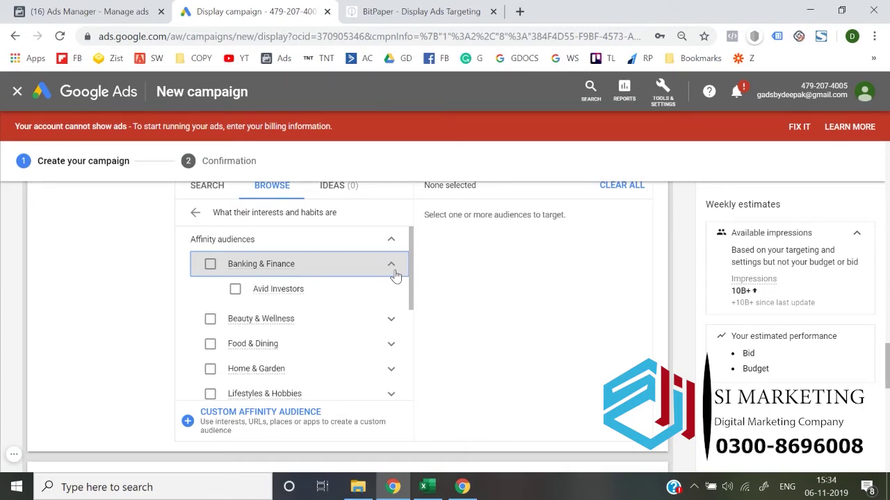
click(236, 290)
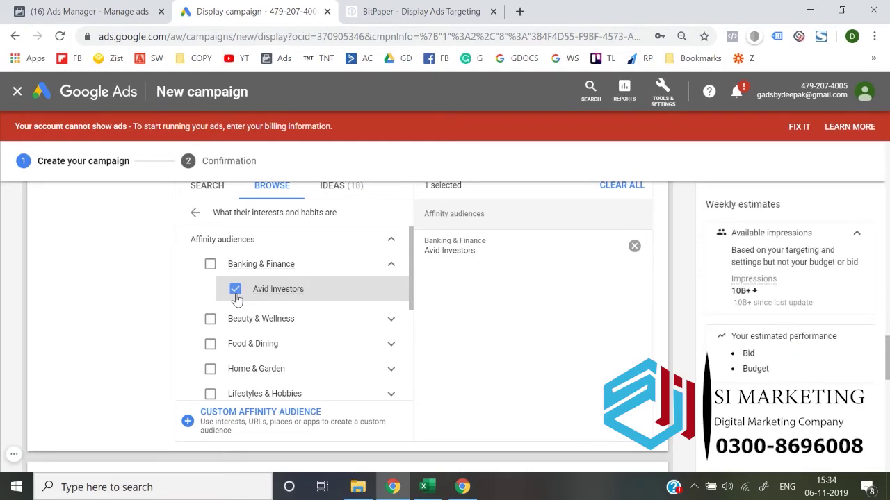
click(236, 291)
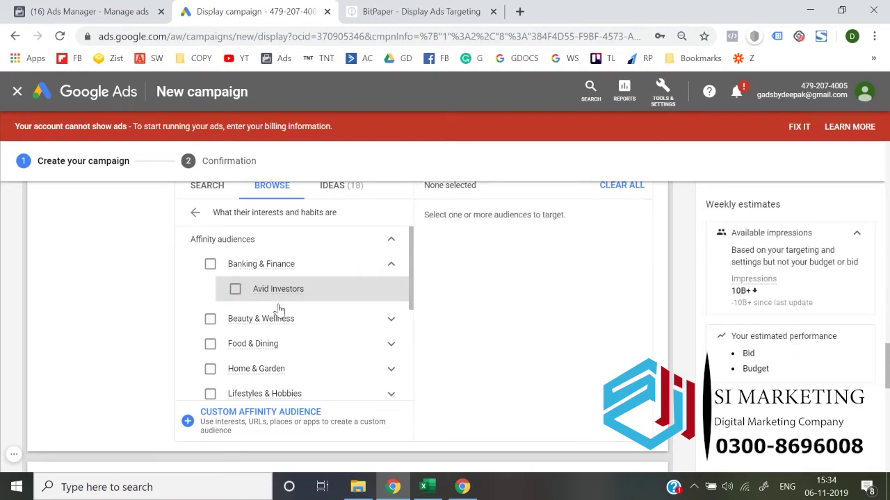
Step: Add the Frequently Visits Salons affinity audience under Beauty & Wellness to the targeted audiences
click(391, 323)
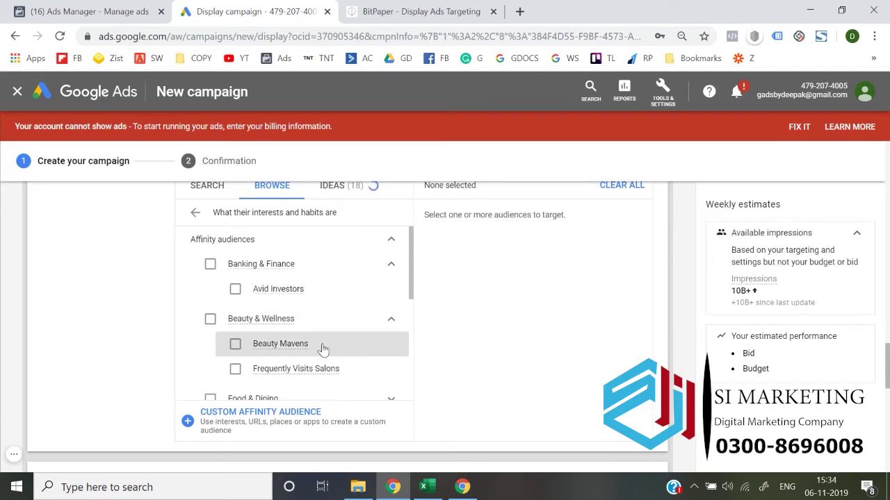
click(236, 362)
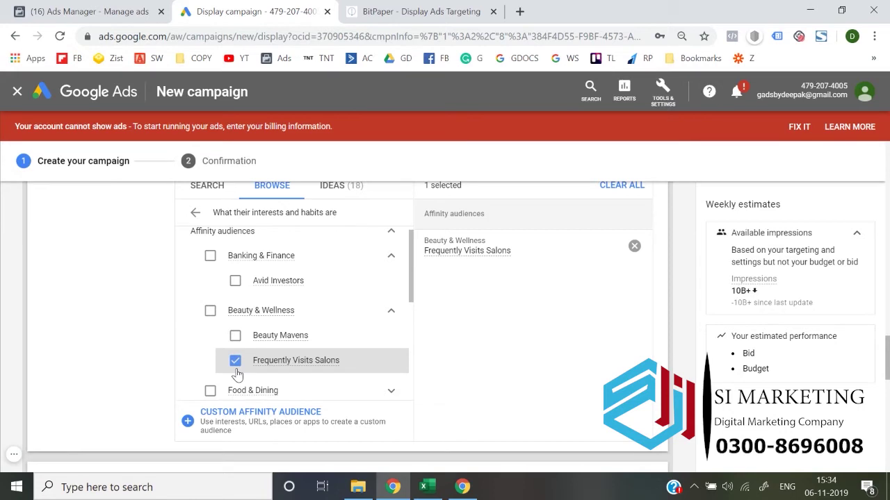
Step: Remove Frequently Visits Salons from the targeted audiences and collapse the Beauty & Wellness and Banking & Finance groups
click(236, 370)
click(392, 311)
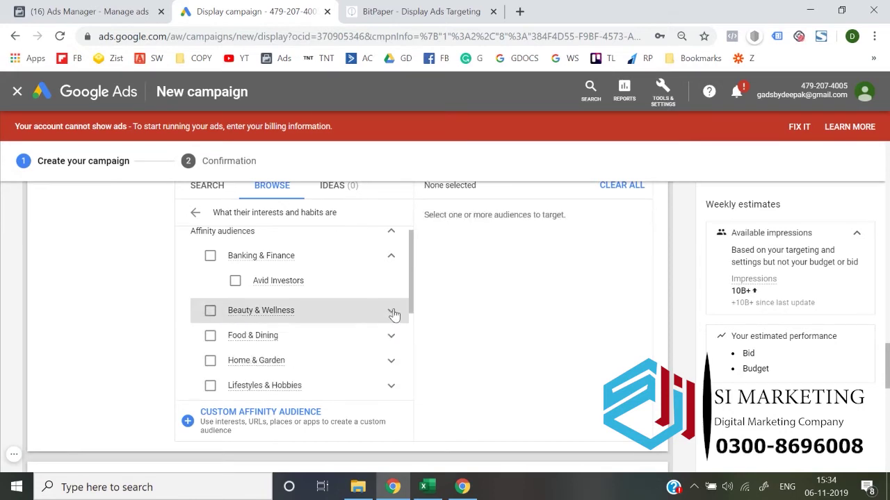
click(391, 257)
Step: Add the Home Decor Enthusiasts affinity audience under Home & Garden to the targeted audiences
scroll(371, 313, down, 1)
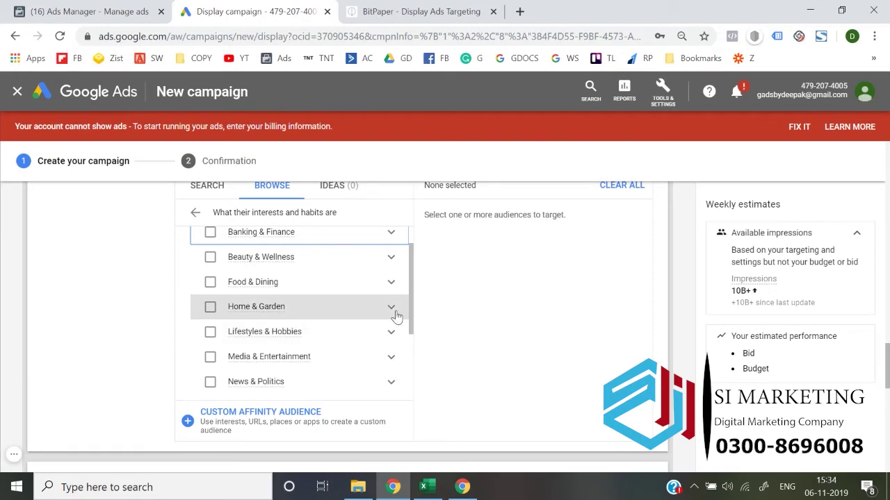
click(393, 311)
mouse_move(308, 358)
scroll(310, 359, down, 1)
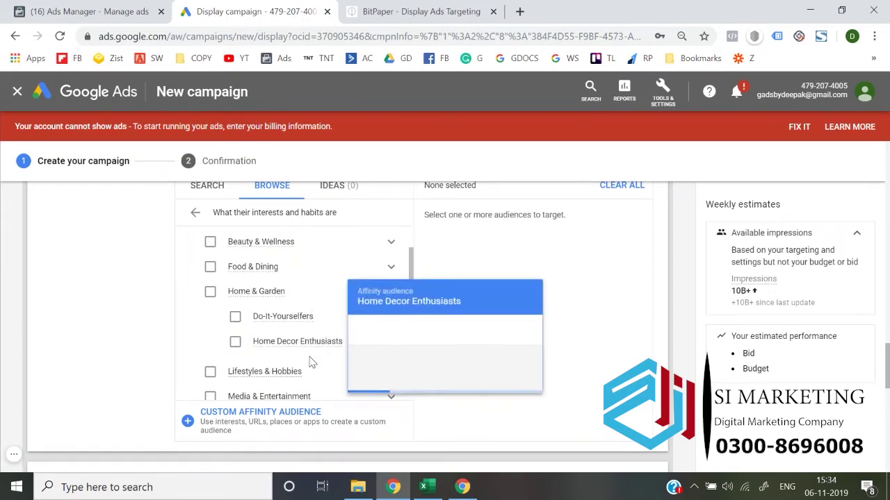
click(236, 341)
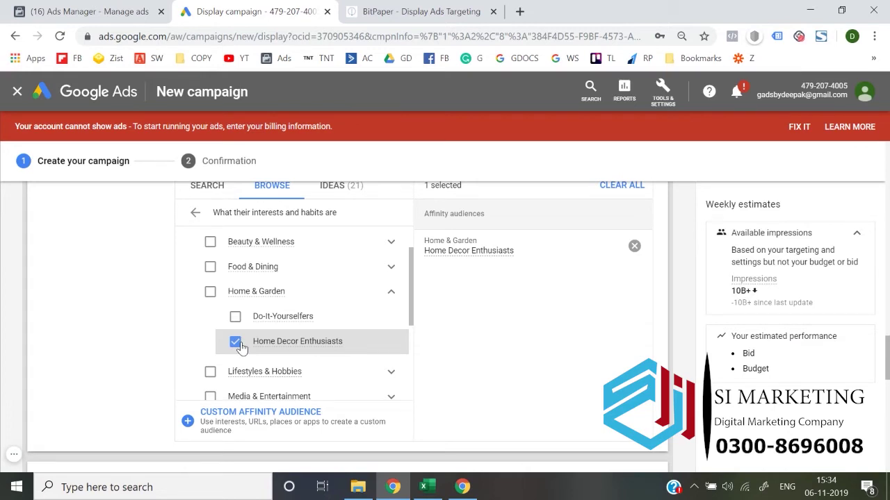
Step: Open page 2 of the BitPaper whiteboard, and return the Google Ads audience browser to its list of categories
click(417, 13)
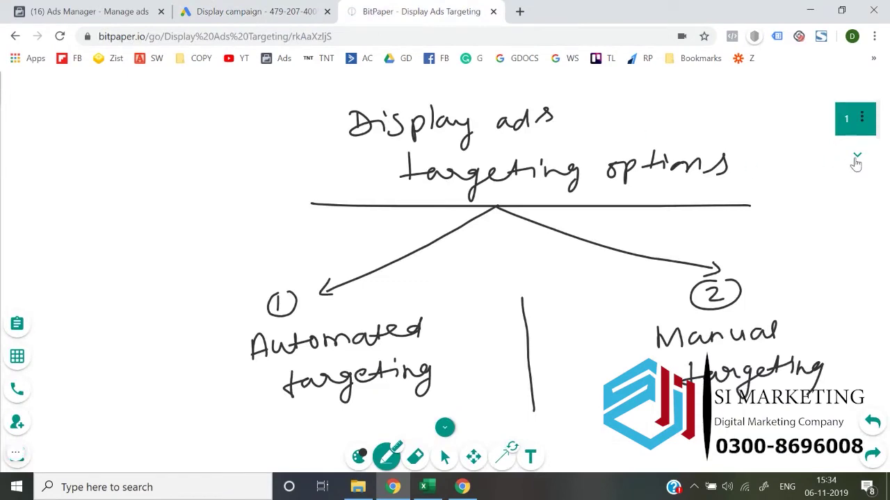
click(855, 161)
click(216, 11)
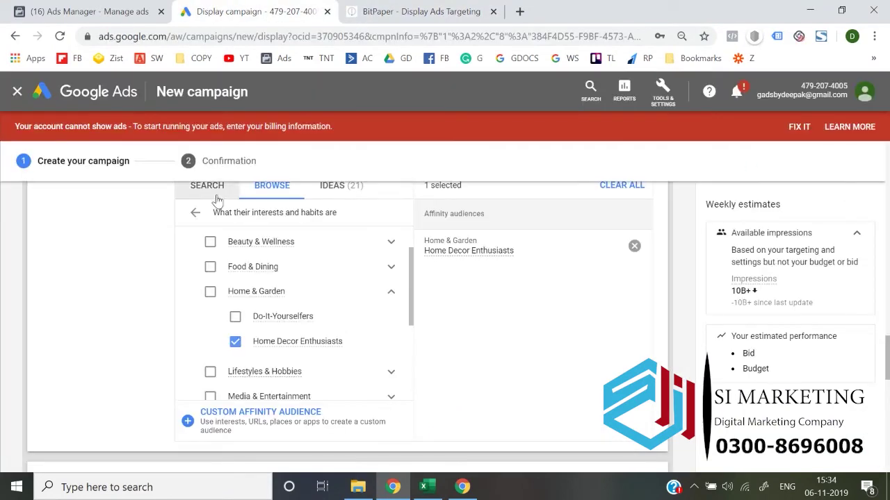
click(196, 213)
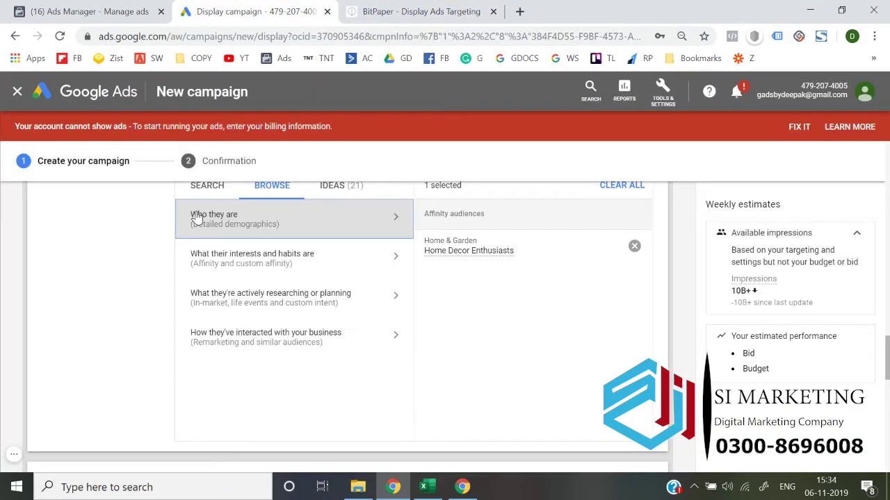
Step: Switch to the BitPaper whiteboard and handwrite "Affinity" with an arrow to "in market", and "Long term interest" below Affinity with a two-way arrow beside it
click(416, 12)
mouse_move(250, 144)
mouse_down()
mouse_move(255, 129)
mouse_move(267, 145)
mouse_move(331, 134)
mouse_move(343, 146)
mouse_move(377, 117)
mouse_move(417, 139)
mouse_move(526, 112)
mouse_move(587, 127)
mouse_move(688, 111)
mouse_move(739, 118)
mouse_move(773, 104)
mouse_up()
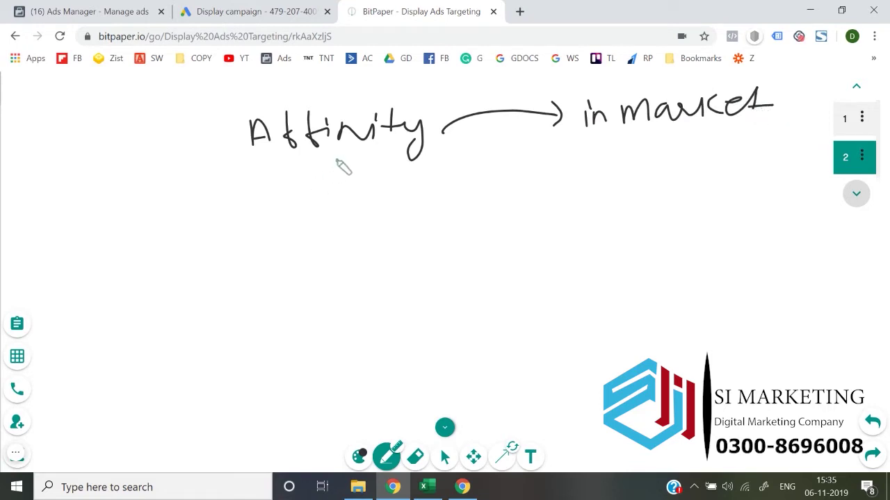
mouse_move(339, 157)
mouse_down()
mouse_move(338, 196)
mouse_move(346, 197)
mouse_up()
mouse_move(304, 258)
mouse_down()
mouse_move(369, 232)
mouse_move(433, 234)
mouse_move(451, 220)
mouse_up()
mouse_move(310, 289)
mouse_down()
mouse_move(341, 302)
mouse_move(413, 301)
mouse_move(456, 280)
mouse_move(455, 292)
mouse_move(464, 273)
mouse_up()
mouse_move(477, 238)
mouse_down()
mouse_move(567, 243)
mouse_move(458, 257)
mouse_move(495, 266)
mouse_up()
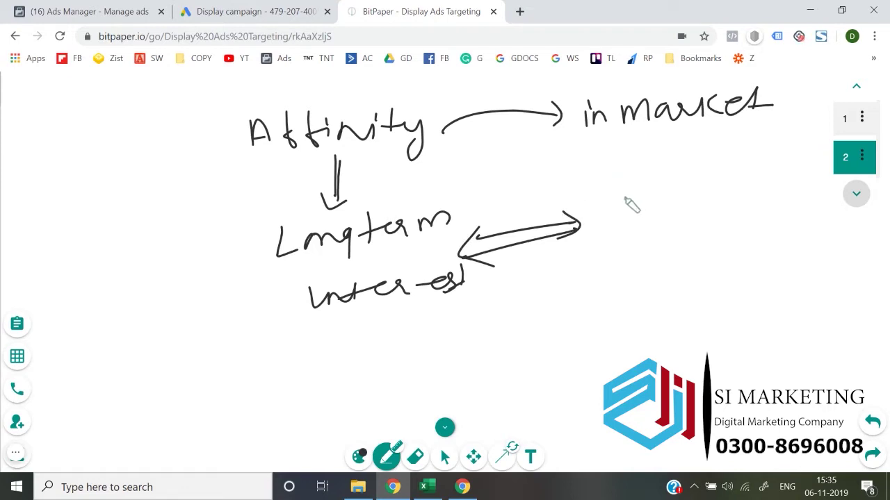
Step: Handwrite "currently interested in." below "in market" on the whiteboard, opposite "Long term interest"
mouse_move(626, 200)
mouse_down()
mouse_move(661, 207)
mouse_move(695, 195)
mouse_move(716, 208)
mouse_move(774, 179)
mouse_move(790, 204)
mouse_up()
mouse_move(616, 262)
mouse_down()
mouse_move(628, 250)
mouse_move(671, 252)
mouse_move(711, 230)
mouse_move(774, 225)
mouse_move(796, 205)
mouse_up()
mouse_move(681, 273)
mouse_down()
mouse_move(709, 260)
mouse_move(738, 273)
mouse_up()
click(743, 261)
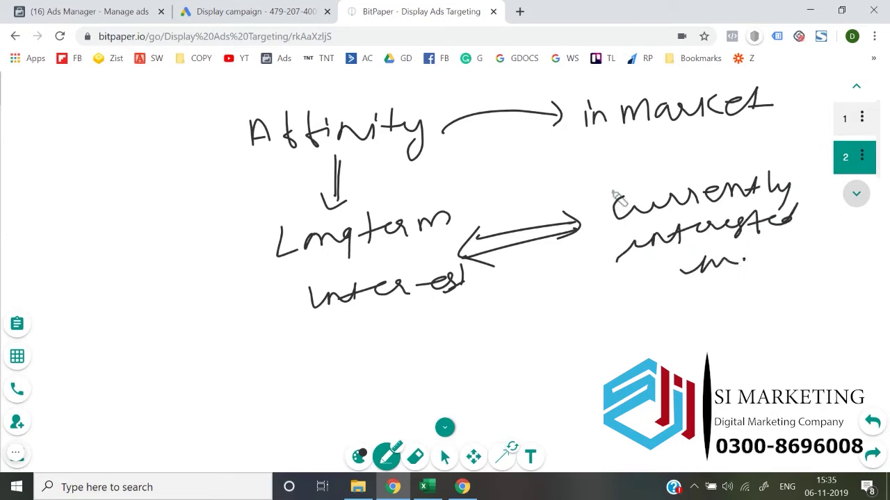
Step: Draw brackets around the "currently interested in." and "Long term interest" notes on the whiteboard
drag(609, 182, 619, 300)
mouse_move(778, 159)
mouse_down()
mouse_move(795, 164)
mouse_move(781, 236)
mouse_up()
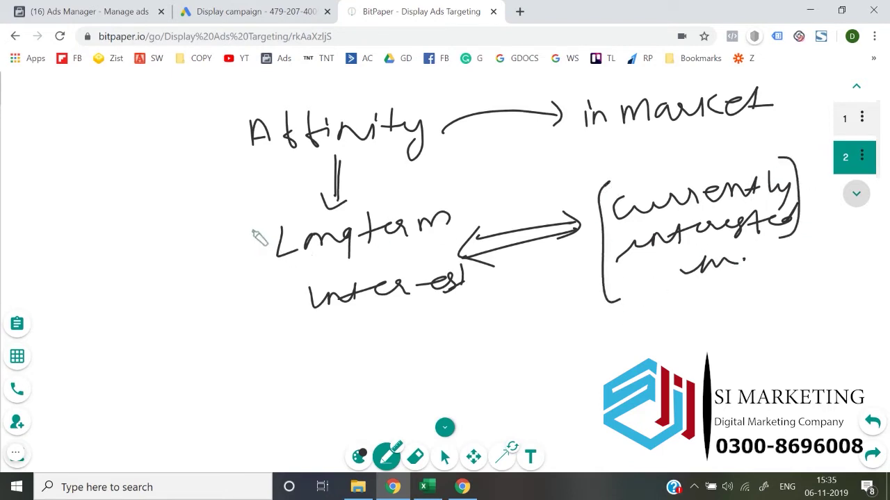
drag(260, 224, 286, 318)
mouse_move(434, 185)
mouse_down()
mouse_move(461, 187)
mouse_move(460, 290)
mouse_up()
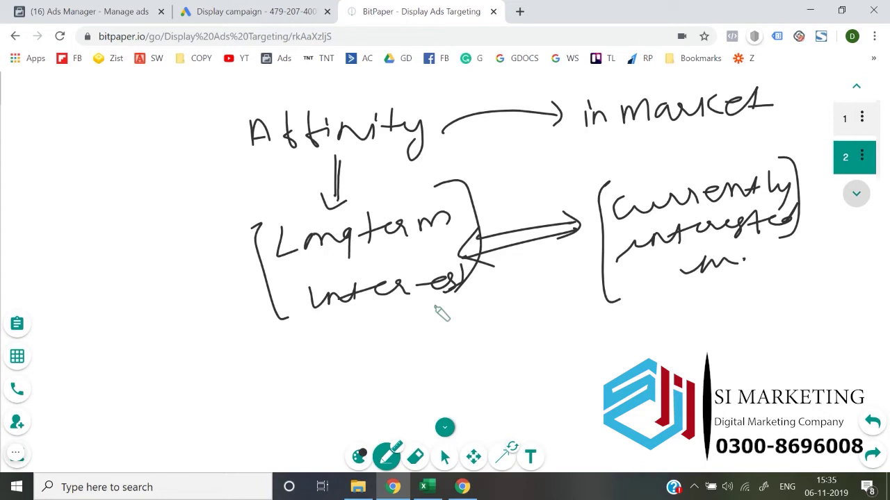
Step: Switch back to Google Ads, reopen the affinity audiences for interests and habits, and examine the Travel group
click(250, 11)
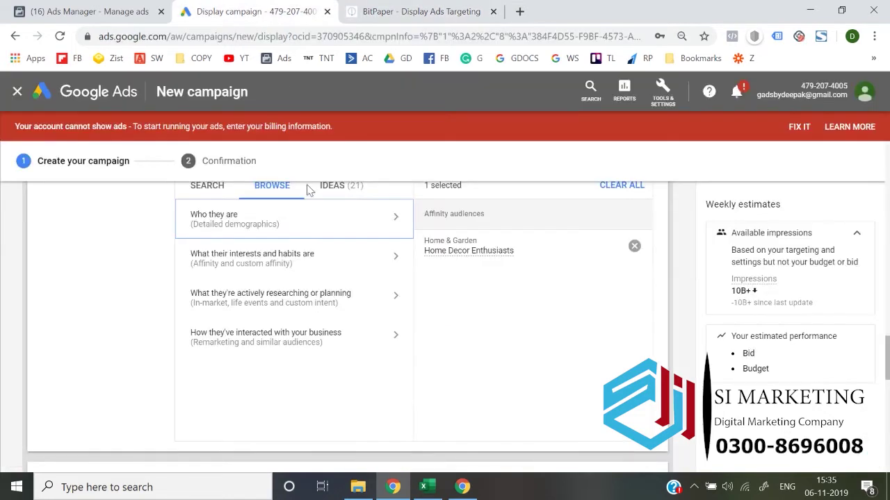
click(339, 276)
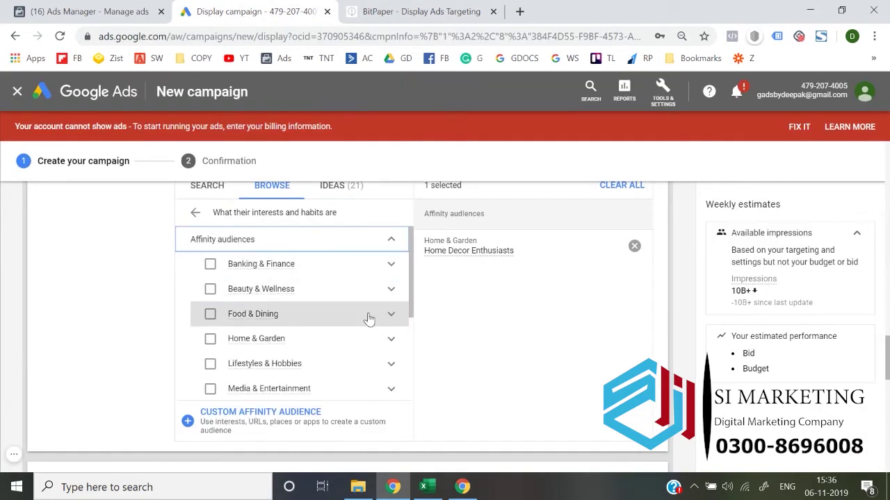
scroll(368, 318, down, 3)
scroll(367, 318, down, 3)
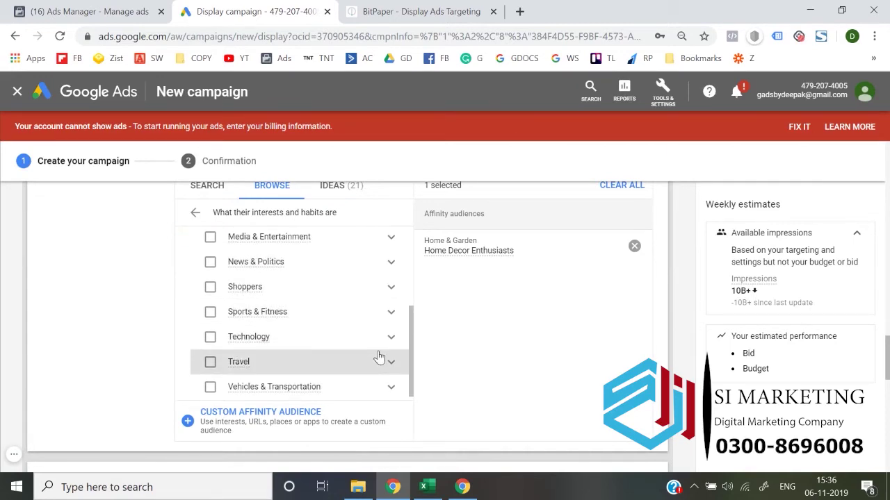
scroll(379, 357, down, 2)
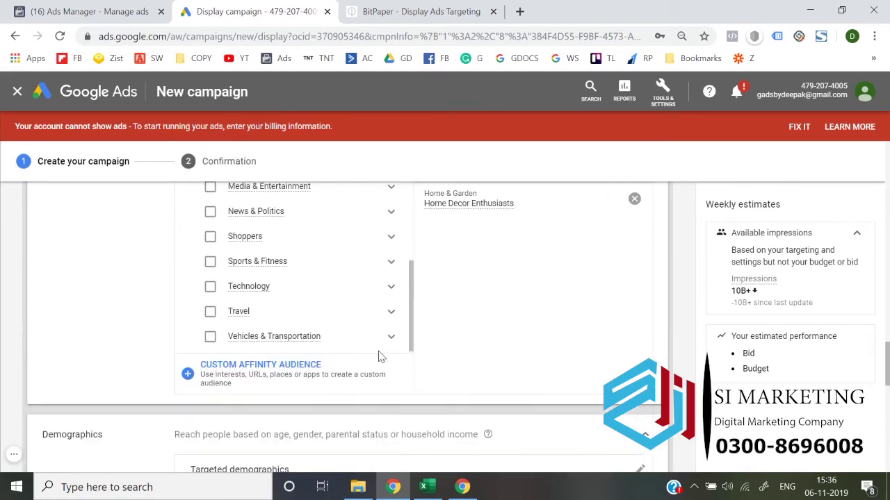
click(391, 311)
scroll(137, 315, up, 1)
scroll(137, 315, up, 1)
scroll(312, 380, down, 2)
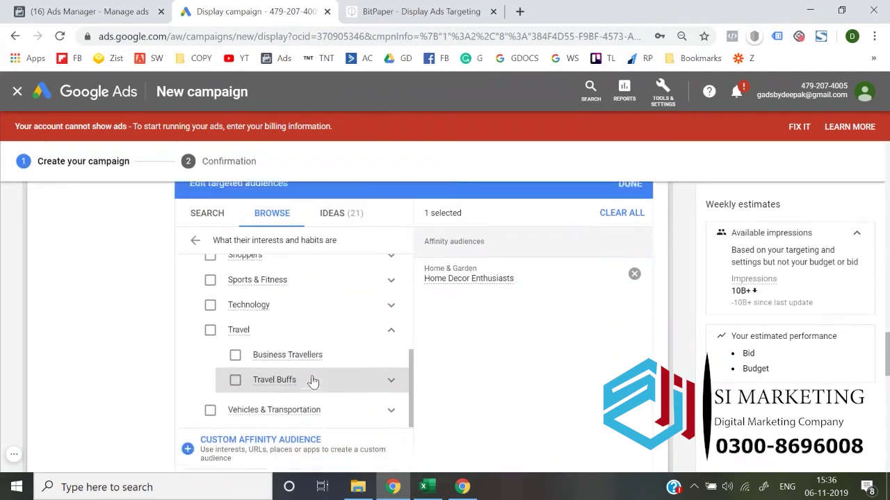
Step: Try targeting Business Travellers under Travel and clear it again, and remove Home Decor Enthusiasts from the targeted audiences
click(235, 351)
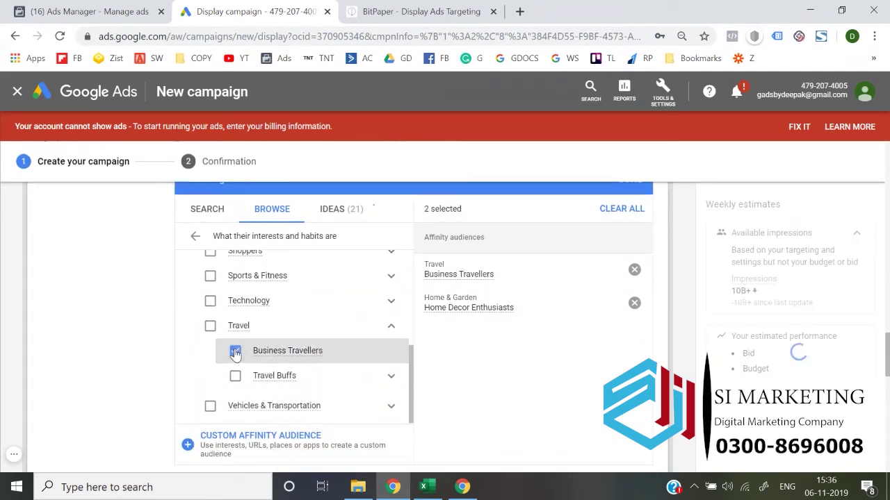
click(235, 351)
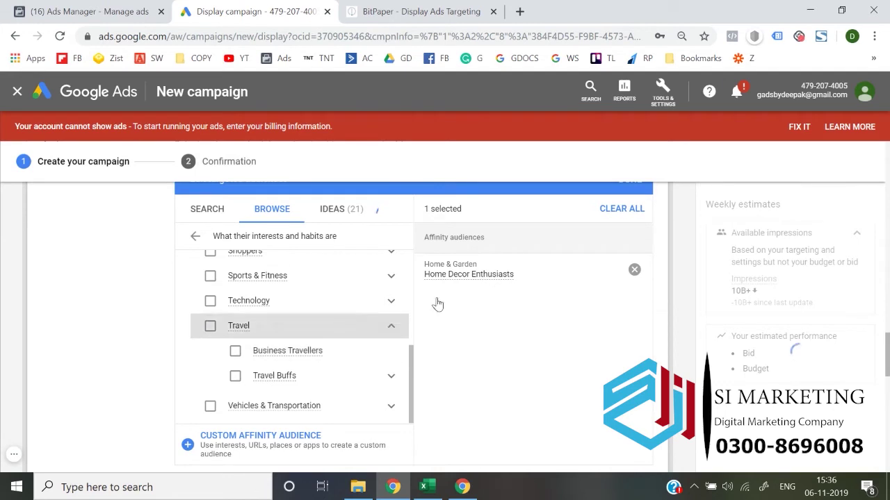
click(633, 269)
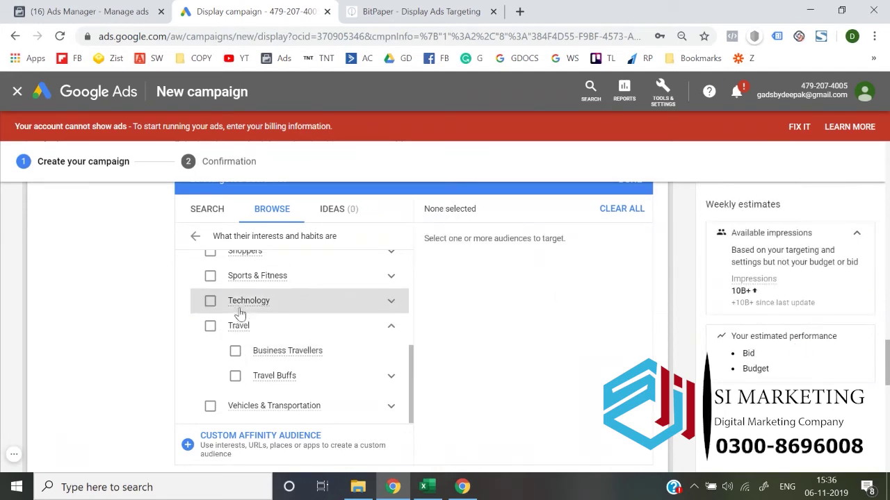
click(392, 326)
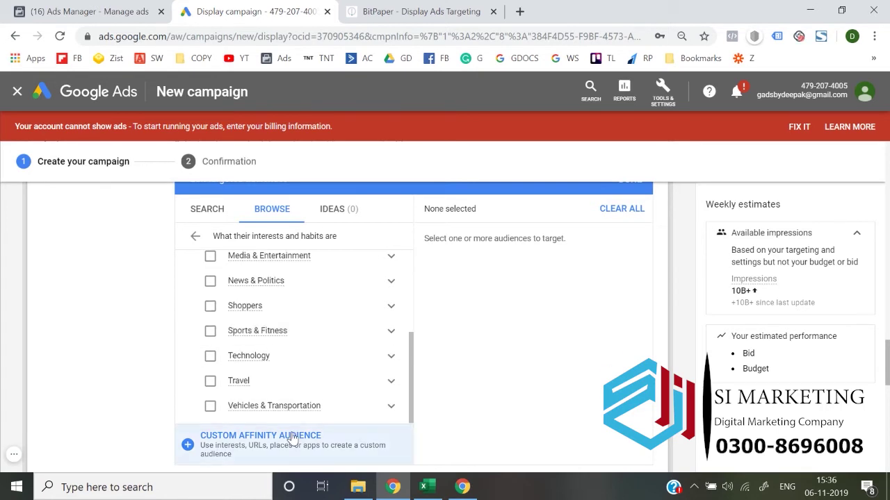
Step: Look at the new custom affinity audience form and cancel it, and examine the Media & Entertainment group and the remaining affinity categories
click(263, 443)
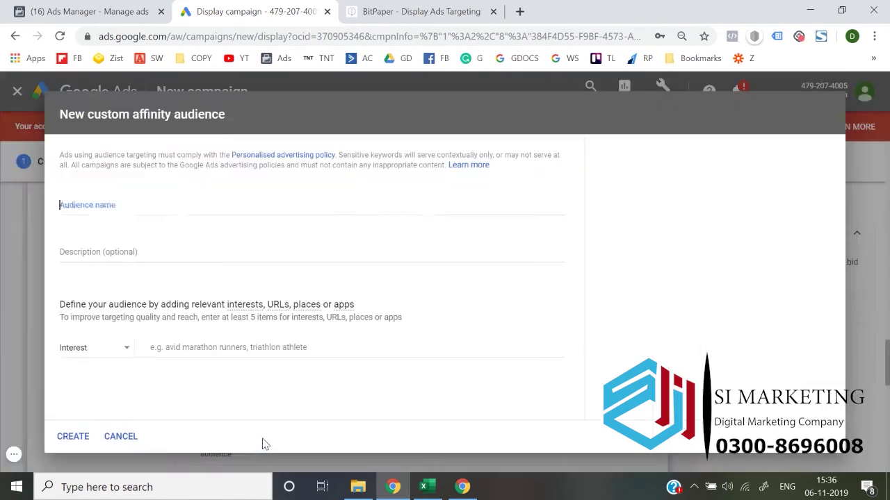
click(111, 436)
scroll(277, 324, up, 1)
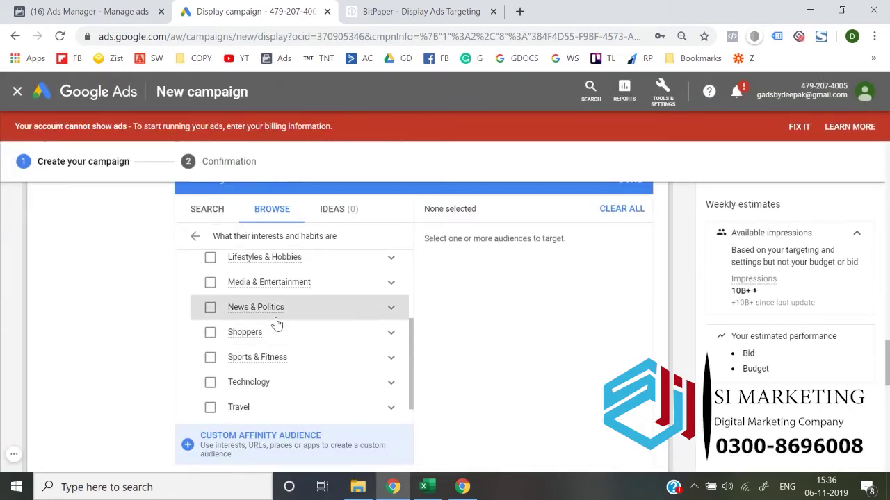
click(392, 286)
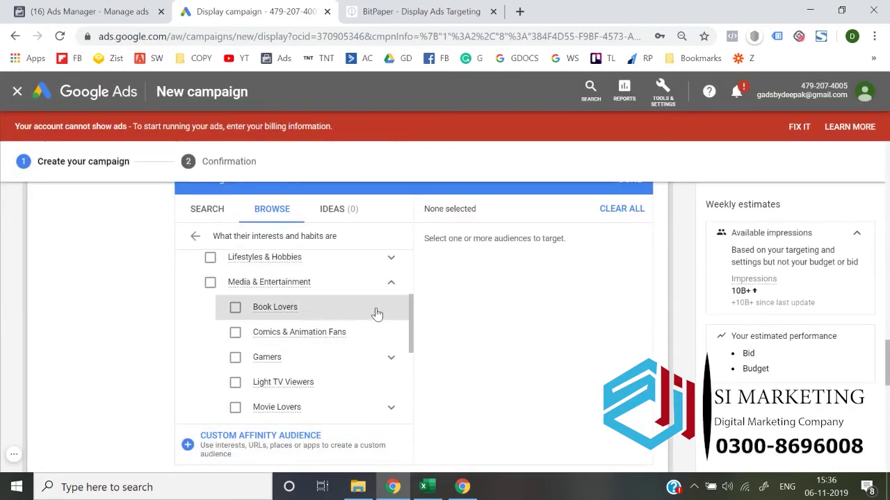
scroll(373, 312, down, 1)
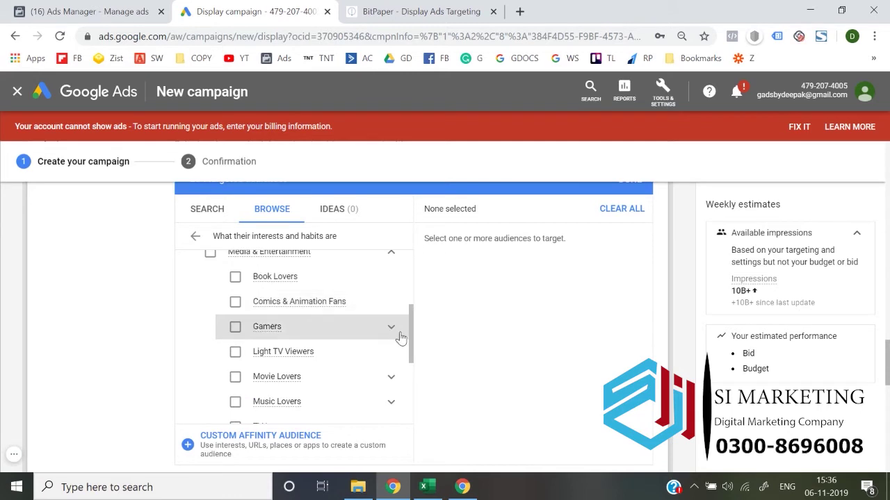
scroll(290, 367, down, 1)
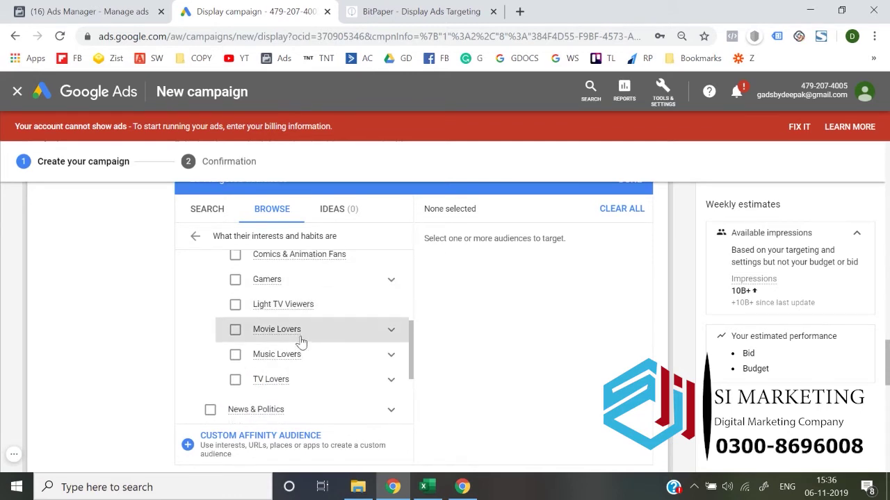
scroll(236, 344, down, 2)
mouse_move(236, 344)
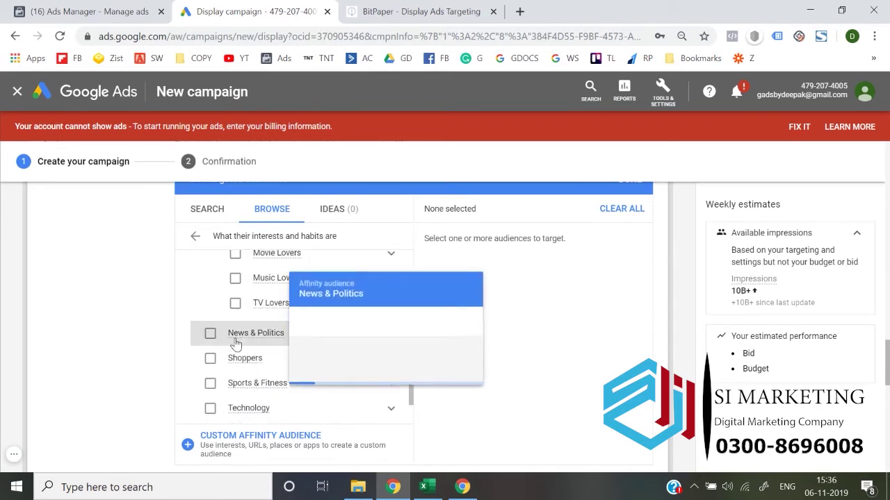
scroll(236, 344, down, 2)
scroll(165, 332, down, 1)
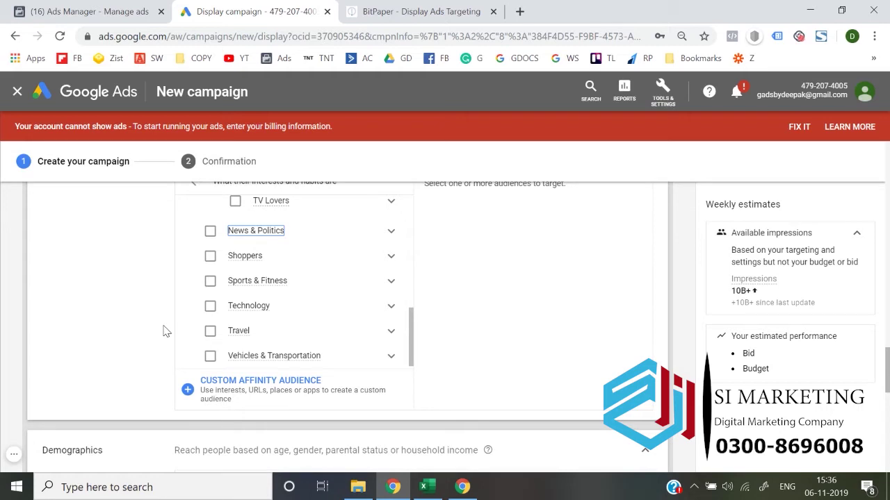
Step: Start a new custom affinity audience and add "bodybuilding" as its first interest
click(237, 392)
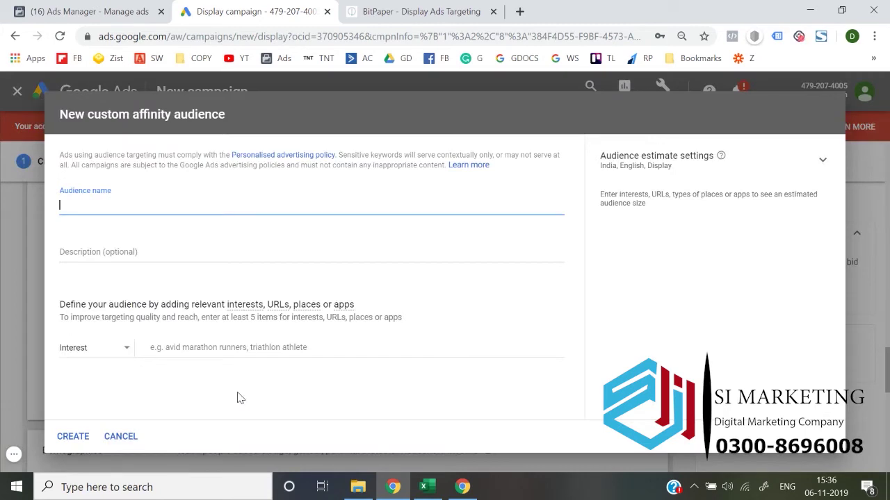
click(194, 349)
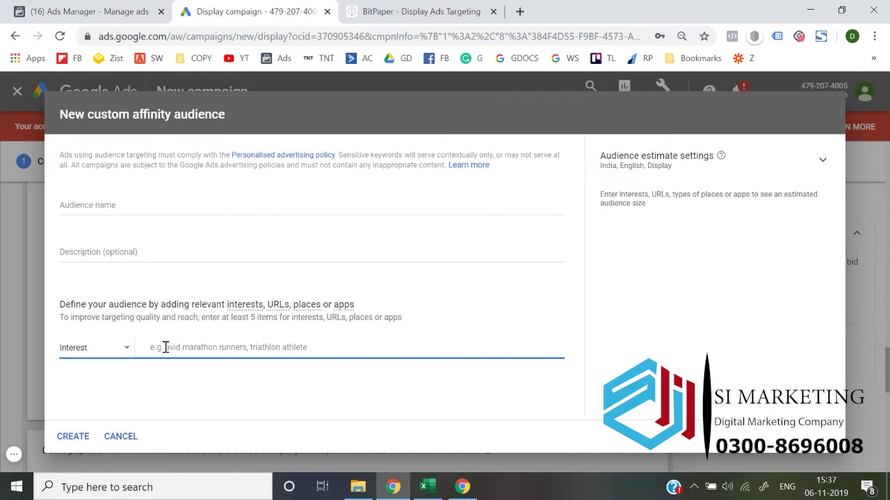
text(bodybuioldin)
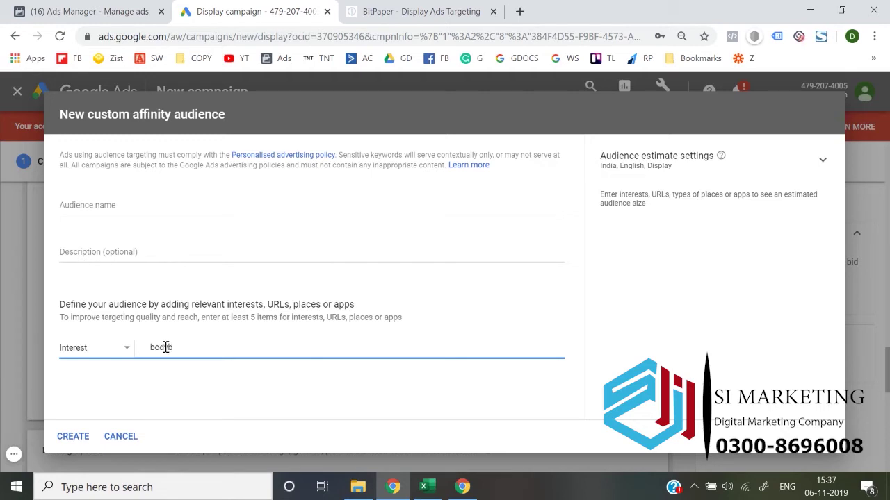
key(BackSpace)
key(BackSpace)
key(BackSpace)
key(BackSpace)
key(BackSpace)
text(lding)
key(Return)
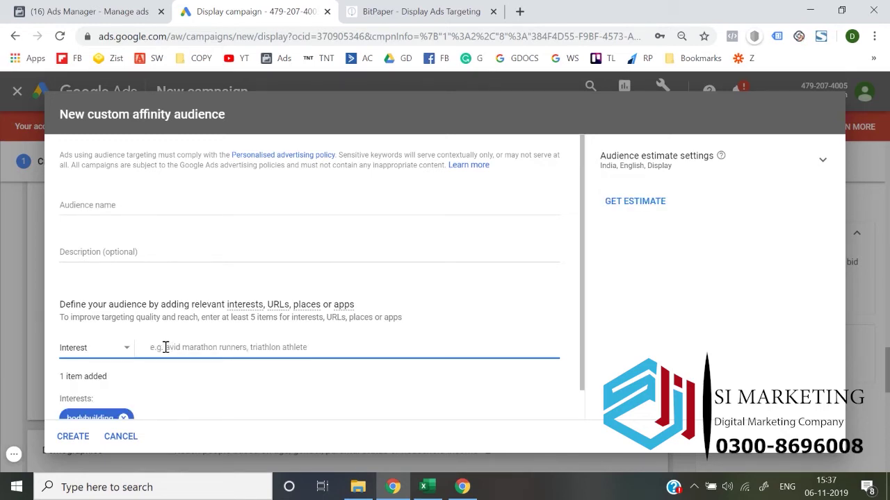
Step: Add "six pack abs", "nutrition", "protein" and "bodybuilders" as further interests for the custom affinity audience
scroll(165, 347, down, 1)
text(si)
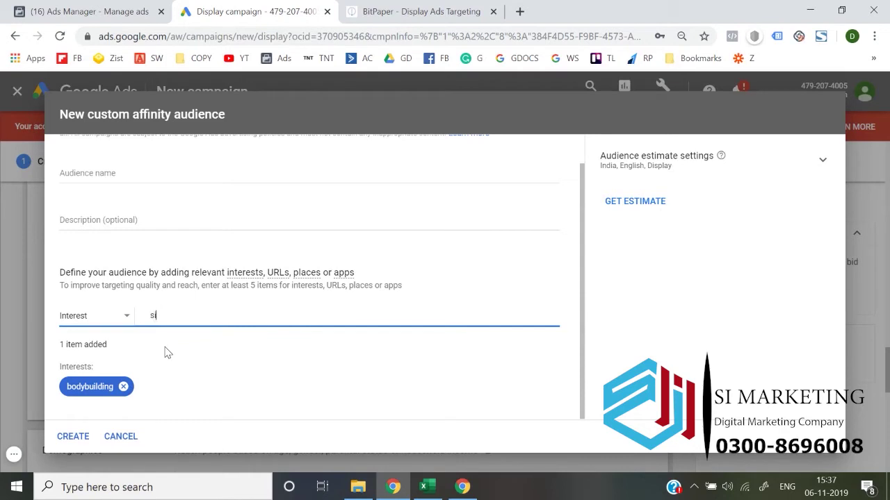
text(x pack abs)
key(Return)
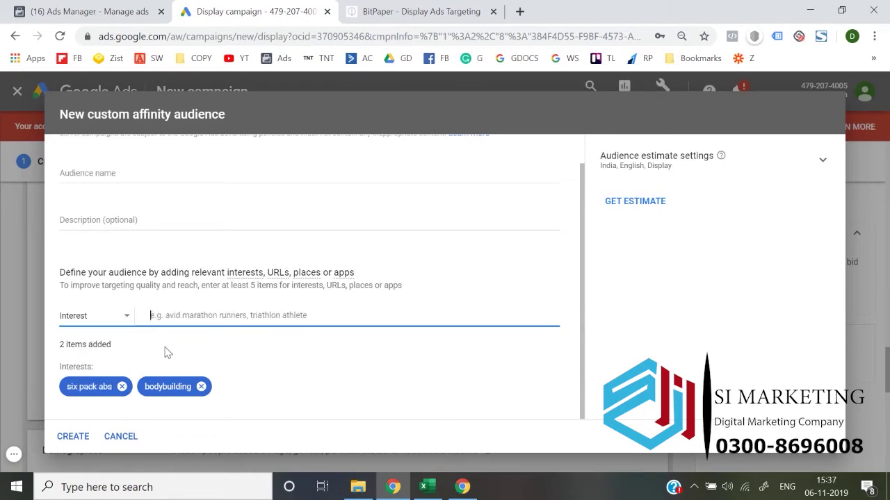
text(nutrition)
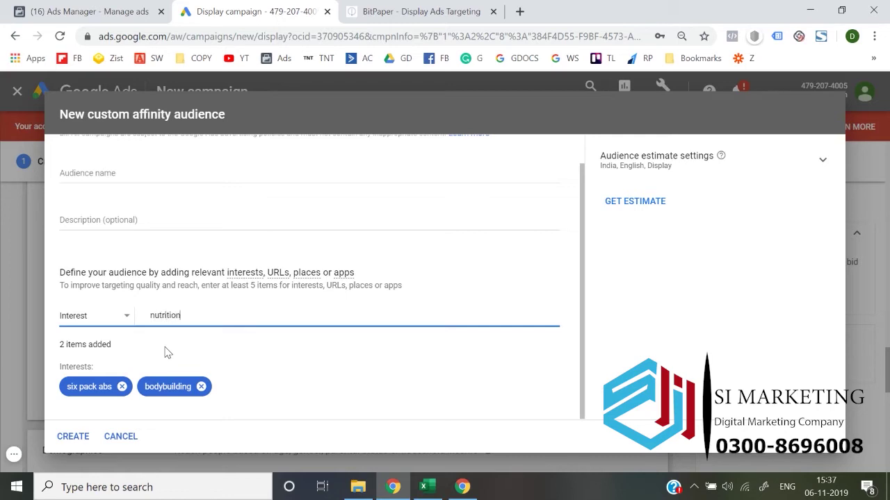
key(Return)
text(protein)
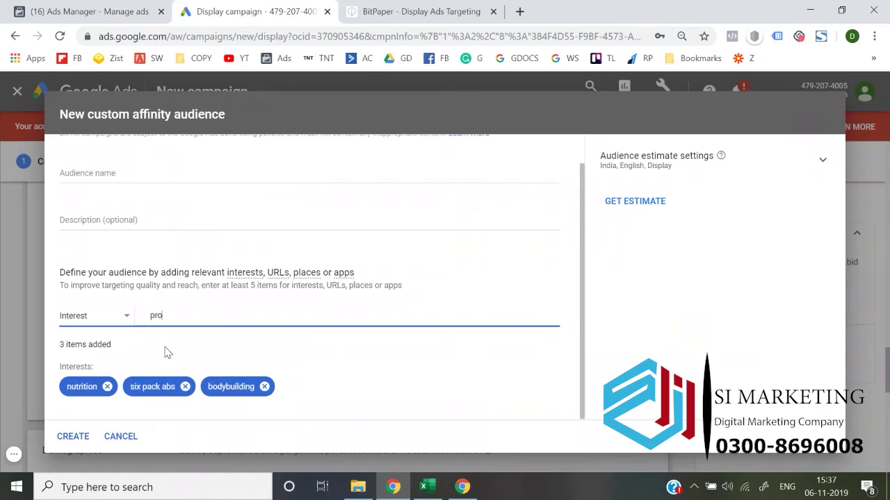
key(Return)
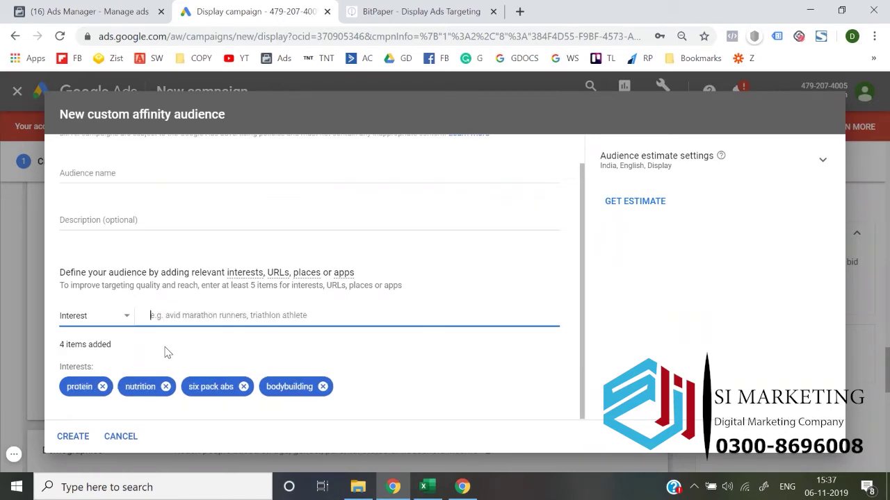
text(body)
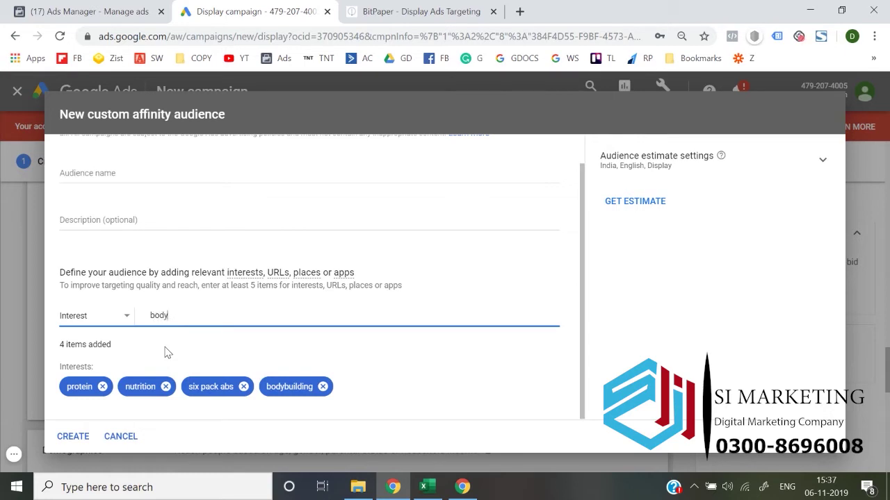
text(builders)
key(Return)
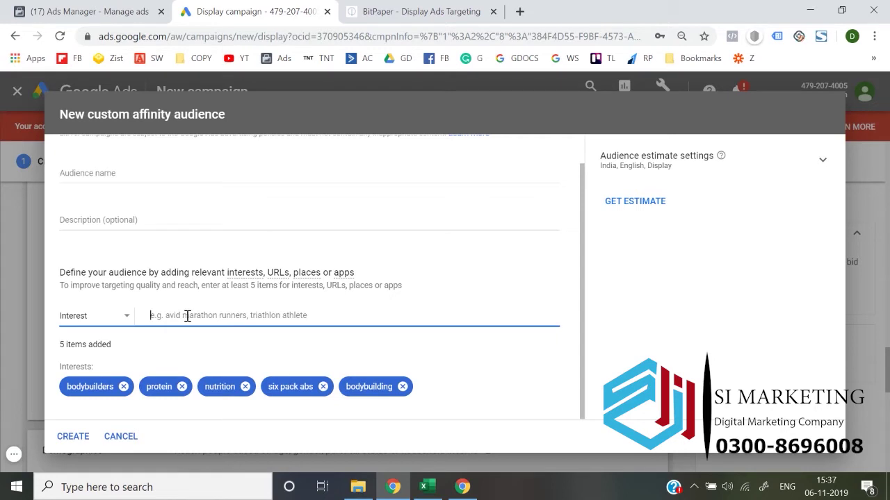
Step: Add the website bodybuilding.com to the custom affinity audience's defining items
text(b)
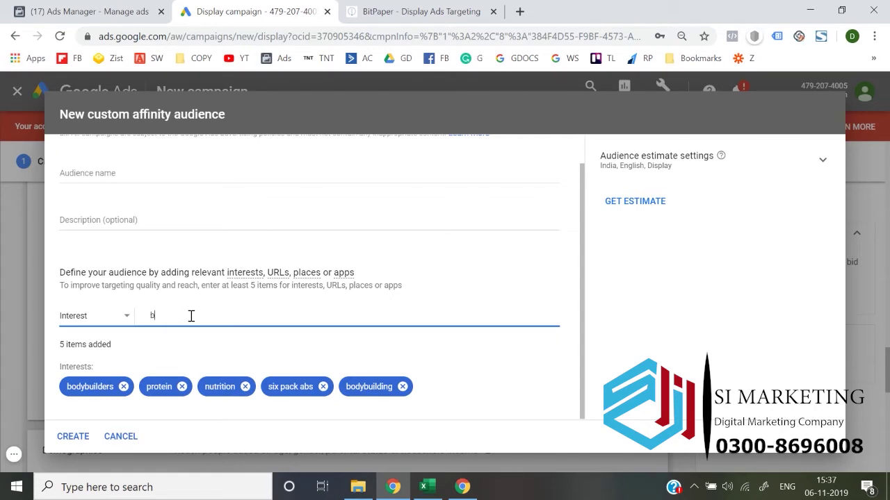
text(odybui;di)
key(BackSpace)
key(BackSpace)
key(BackSpace)
text(;d)
key(BackSpace)
key(BackSpace)
text(lding/com)
key(Return)
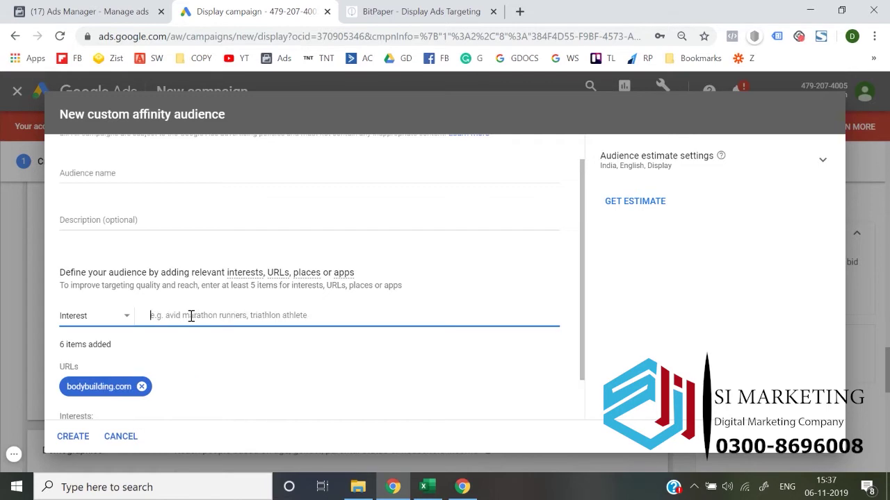
scroll(191, 317, down, 1)
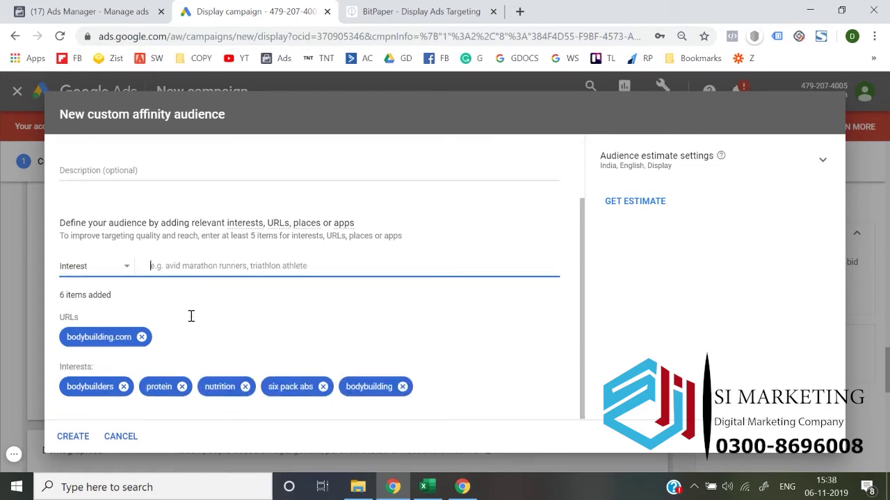
Step: Search Google for "bodybuilding website" in a new tab and open Feedspot's Top 100 Bodybuilding Blogs list
click(520, 12)
text(bodybuilding)
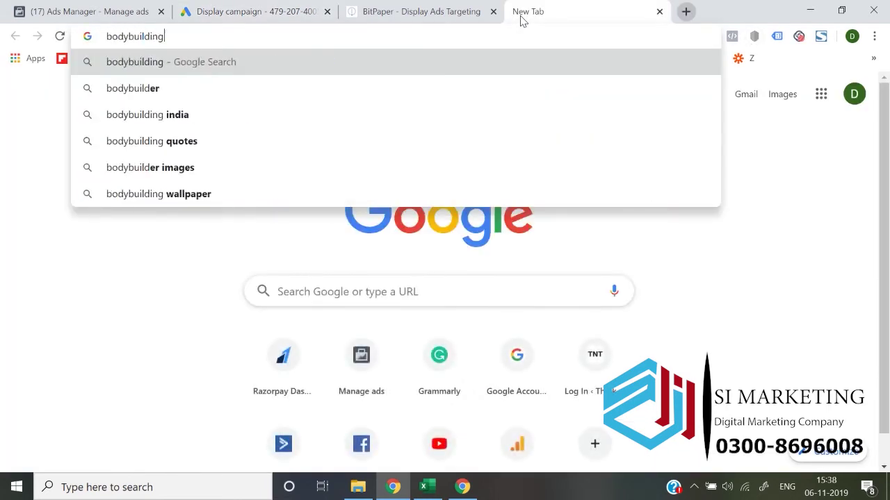
text( web)
key(Down)
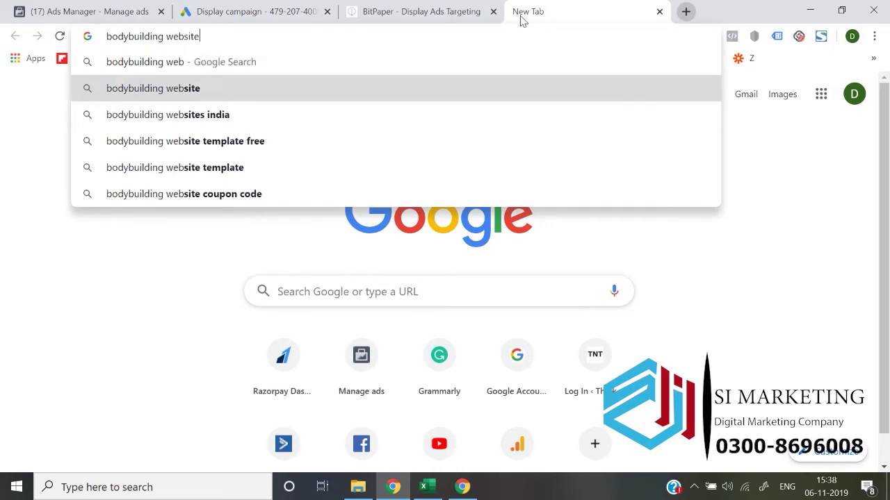
key(Return)
scroll(314, 221, down, 5)
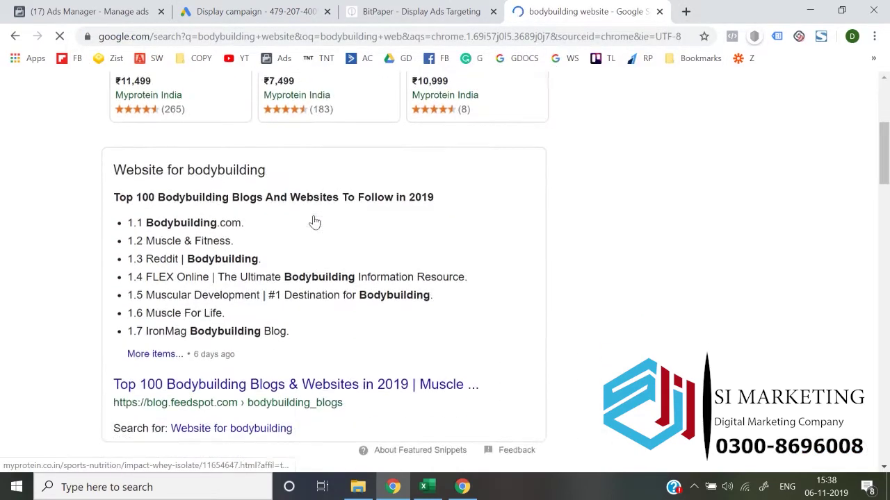
click(256, 303)
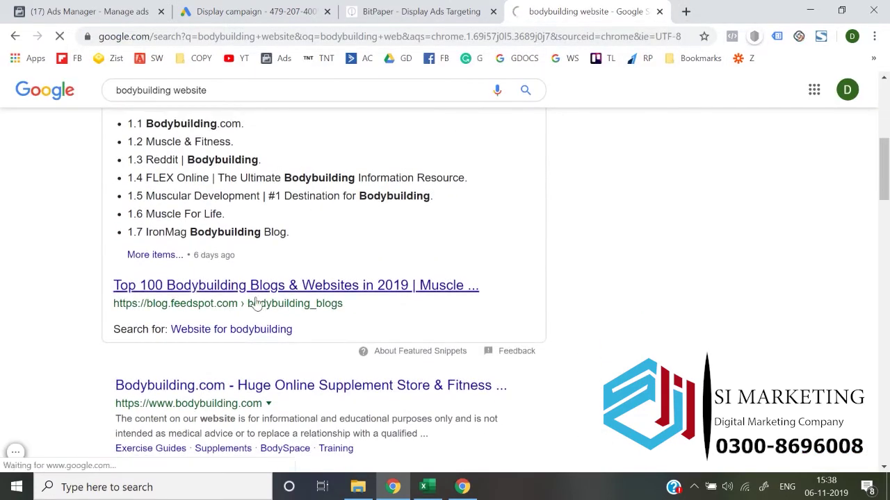
Step: Copy the Muscle & Fitness blog address, muscleandfitness.com, from the Feedspot list and add it to the custom affinity audience
scroll(256, 304, down, 3)
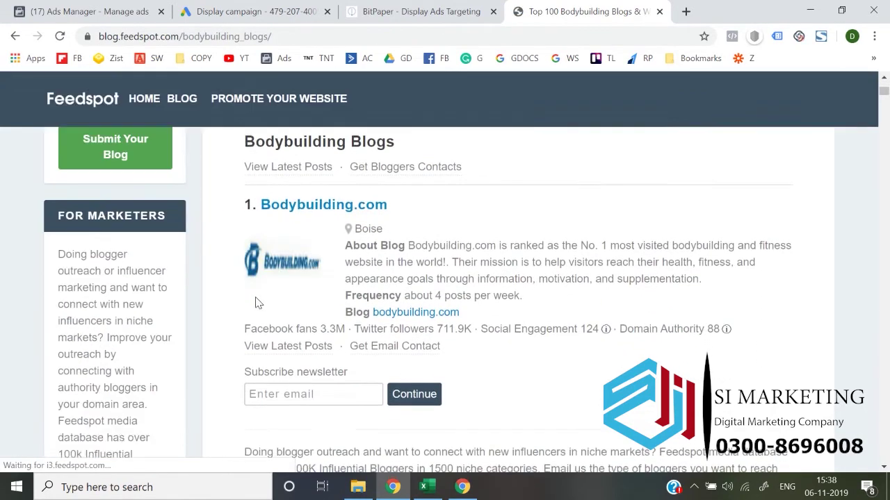
scroll(371, 291, down, 3)
scroll(372, 290, down, 2)
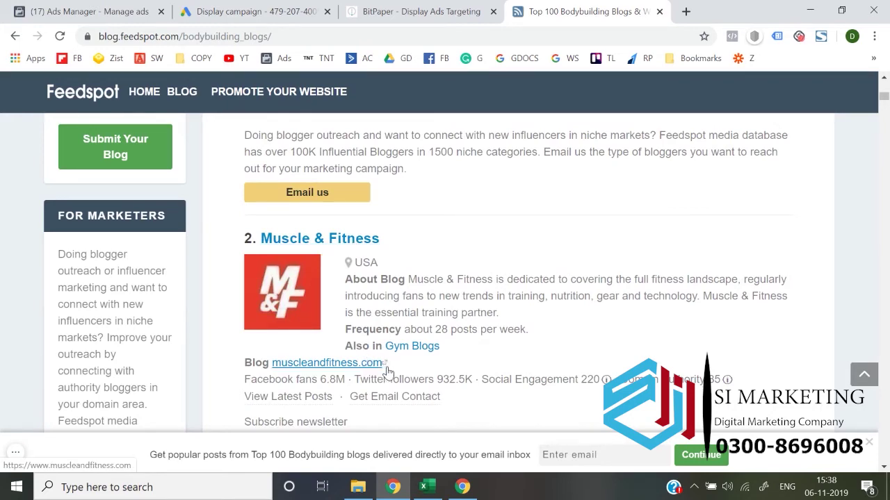
drag(389, 370, 274, 375)
key(ctrl+c)
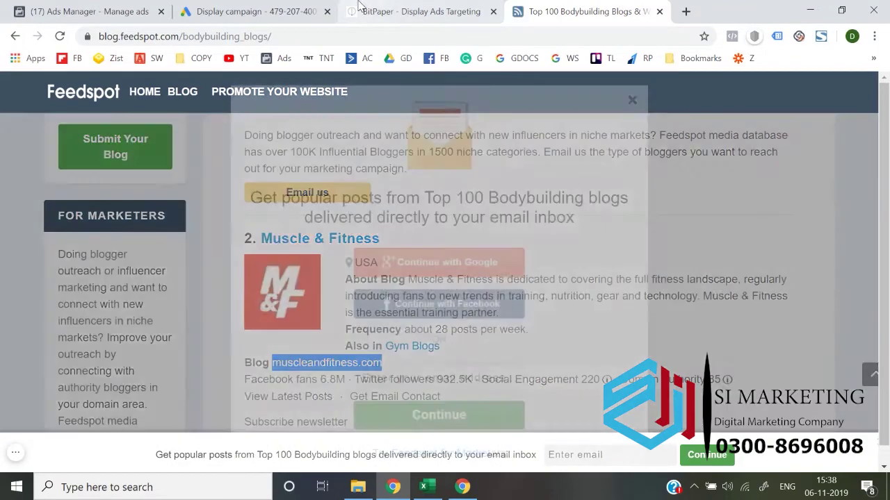
click(417, 11)
click(258, 11)
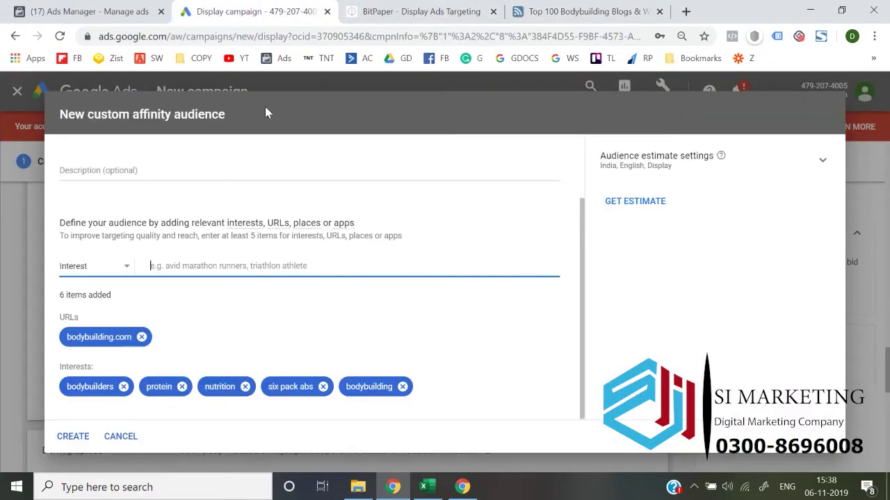
key(ctrl+v)
key(Return)
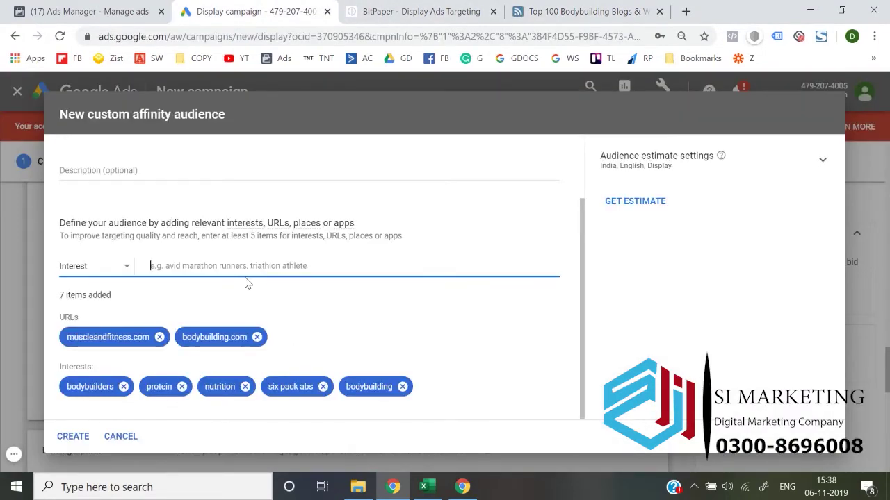
Step: Return to the Feedspot list, close its newsletter popup, and add FLEX Online's address, flexonline.com, to the custom affinity audience
click(577, 10)
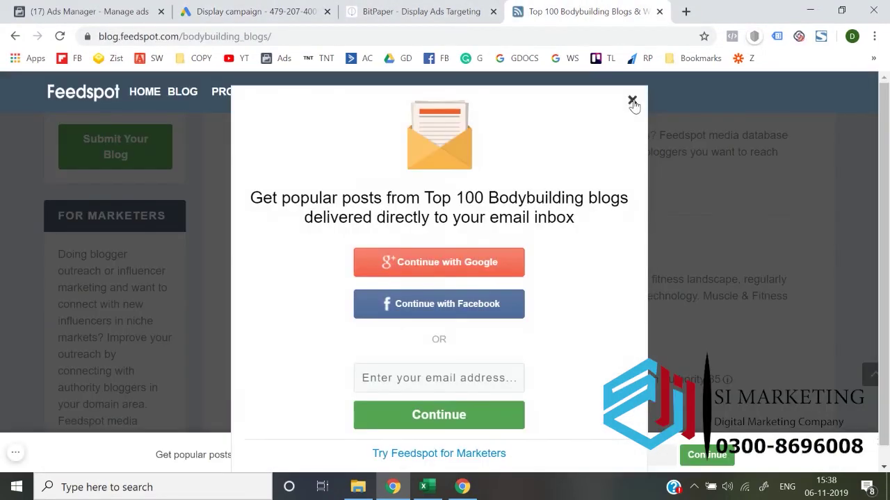
click(632, 99)
scroll(429, 342, down, 8)
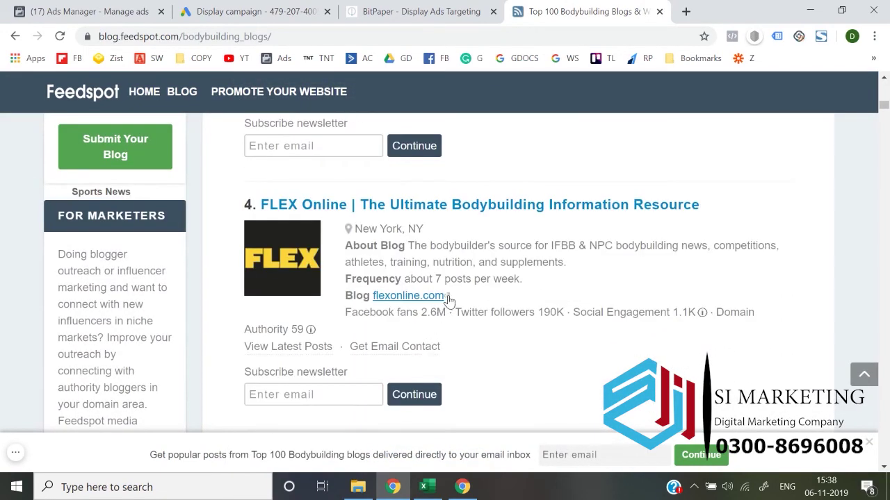
drag(407, 296, 369, 299)
key(ctrl+c)
click(250, 11)
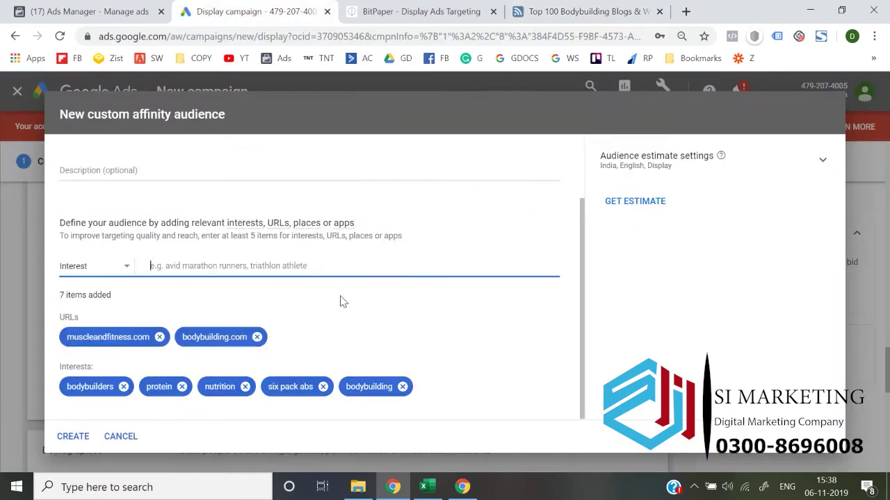
key(ctrl+v)
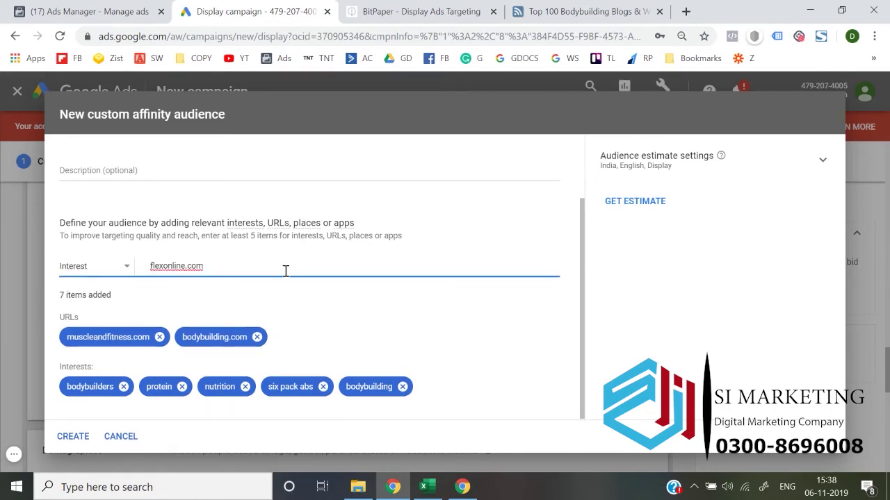
key(Return)
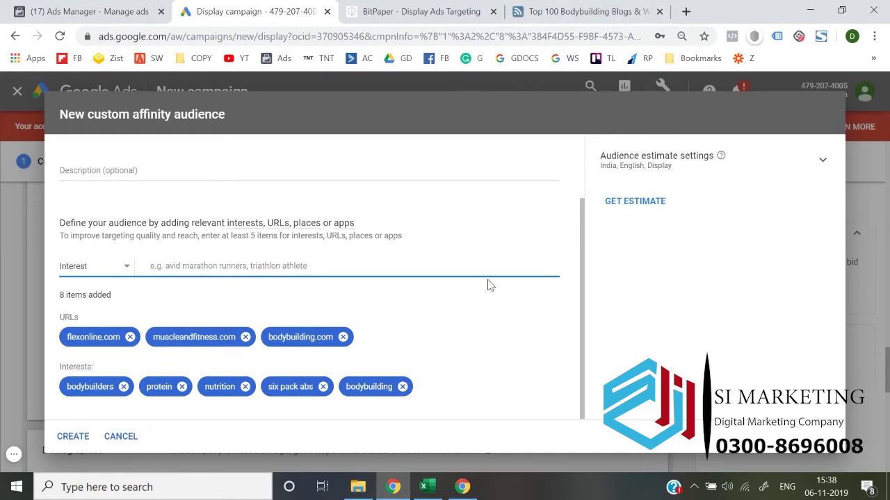
Step: Get the custom affinity audience's size estimate and examine its weekly impressions and top website topics
click(633, 202)
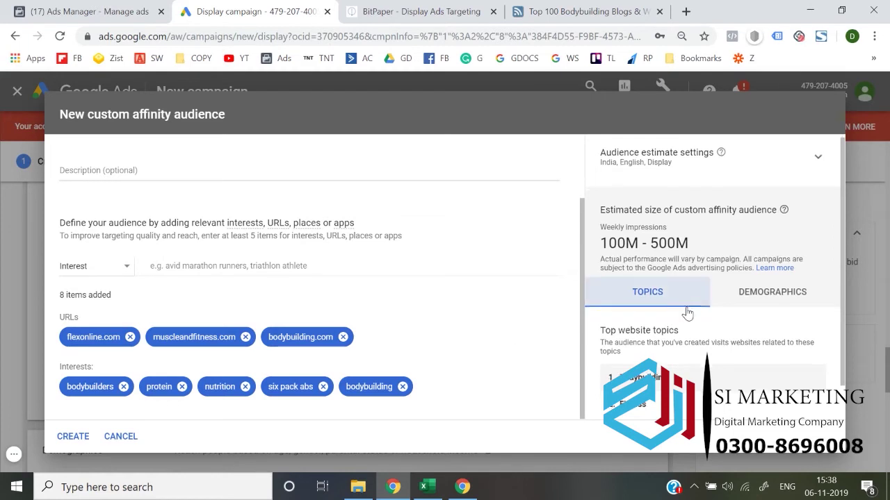
scroll(686, 312, down, 1)
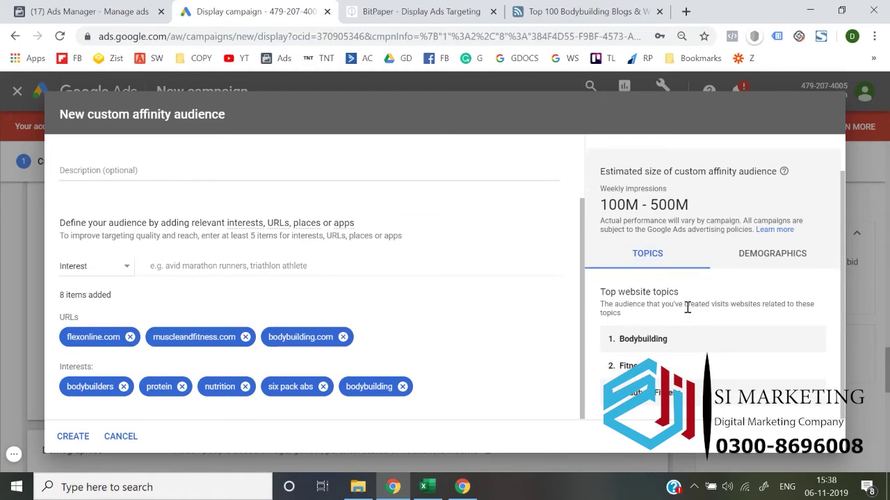
triple_click(634, 208)
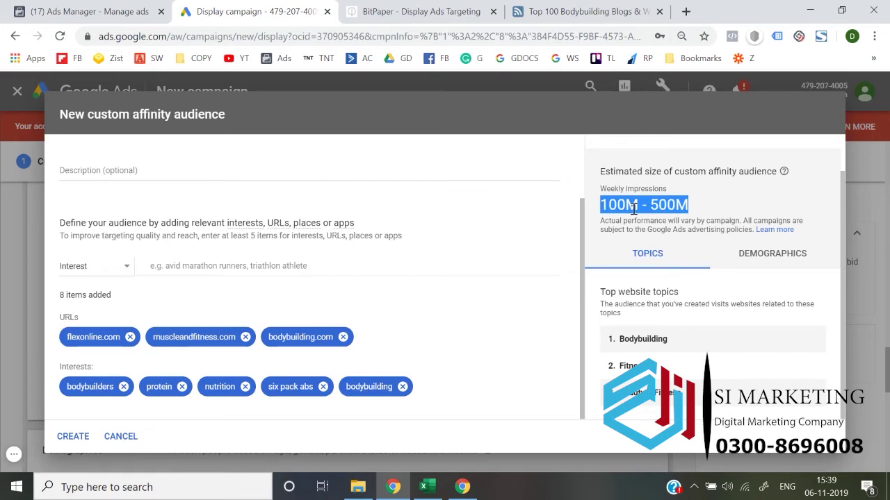
Step: Enter "Bodybuilding" as the audience description and switch the item type through URL and Place to App
click(209, 173)
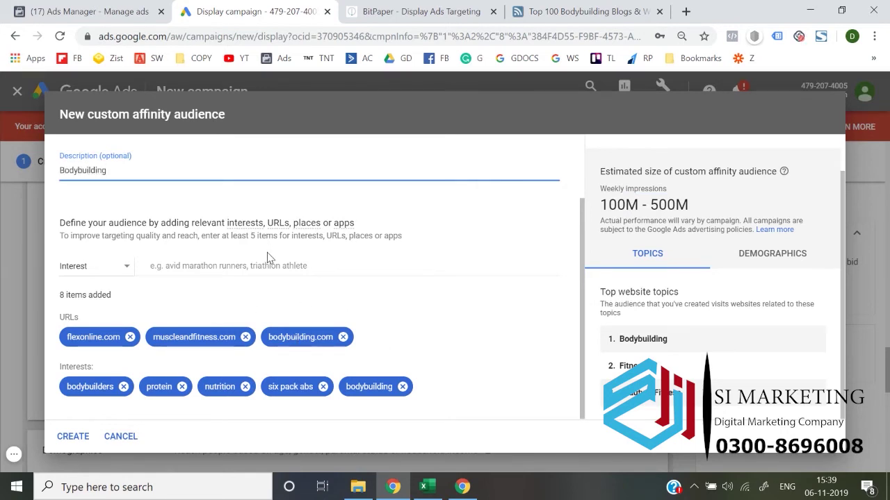
click(80, 270)
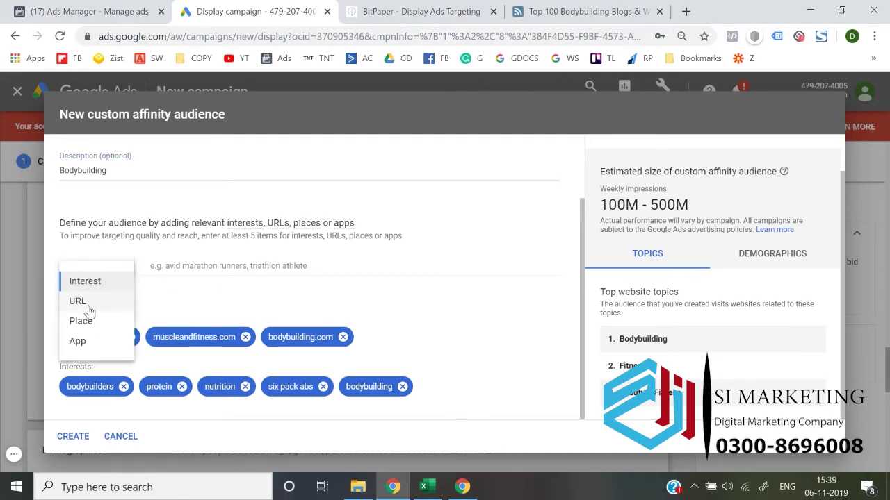
click(86, 307)
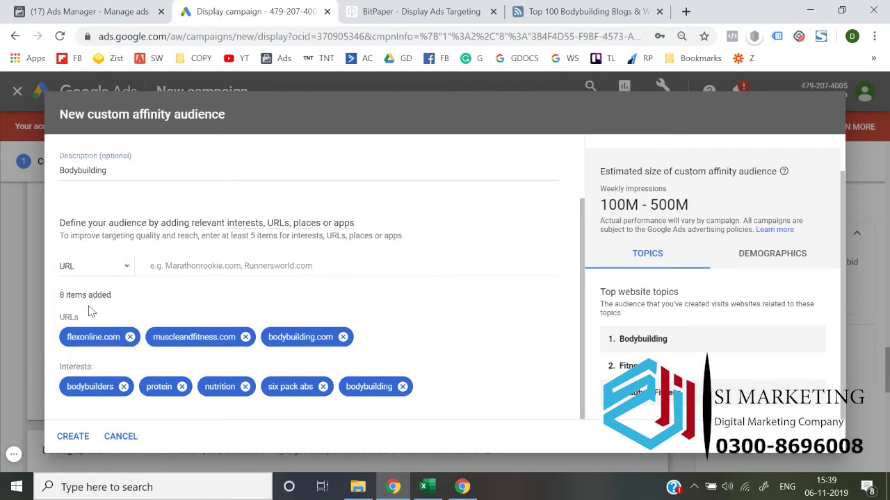
click(103, 271)
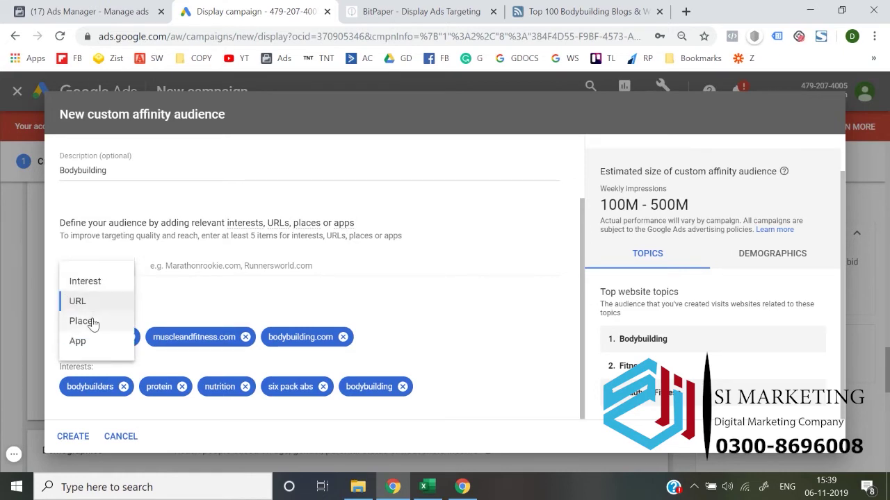
click(92, 324)
click(111, 277)
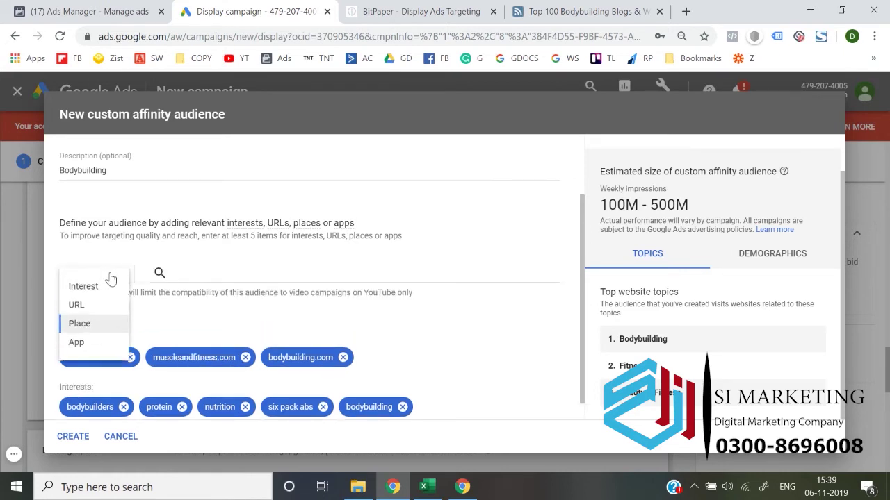
click(89, 347)
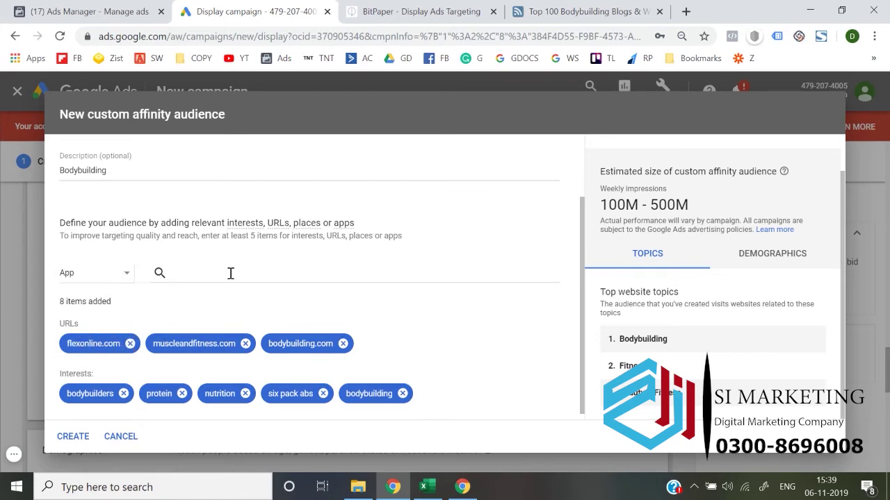
Step: Review the added URLs and interests, and try to create the custom affinity audience
scroll(271, 344, down, 1)
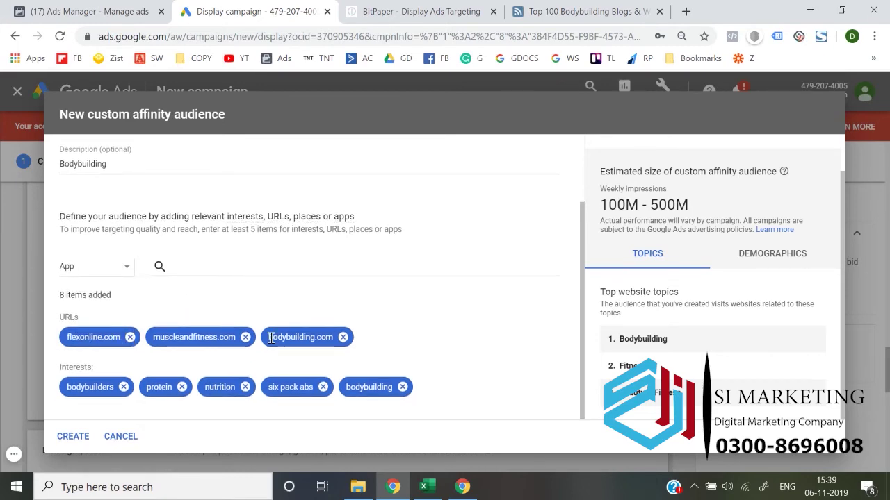
scroll(271, 341, up, 3)
scroll(271, 340, down, 3)
click(73, 437)
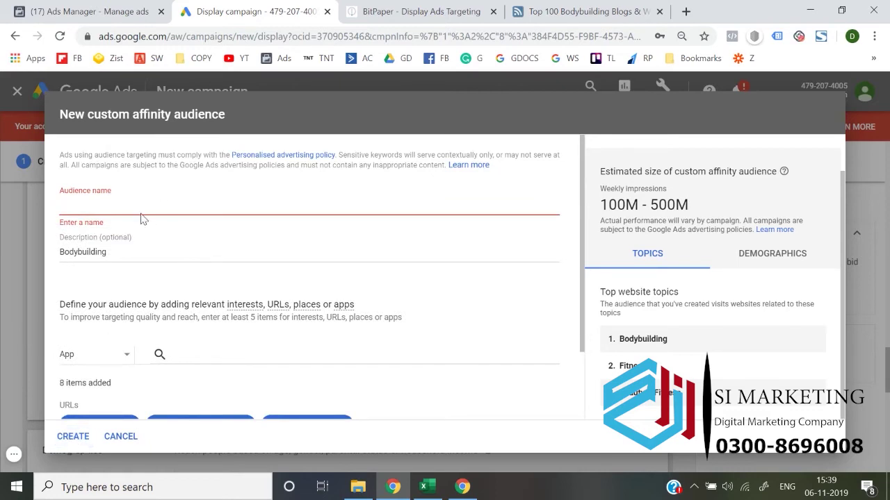
Step: Clear the description, enter "Bodybuilding" as the audience name instead, and create the custom affinity audience
double_click(125, 250)
key(BackSpace)
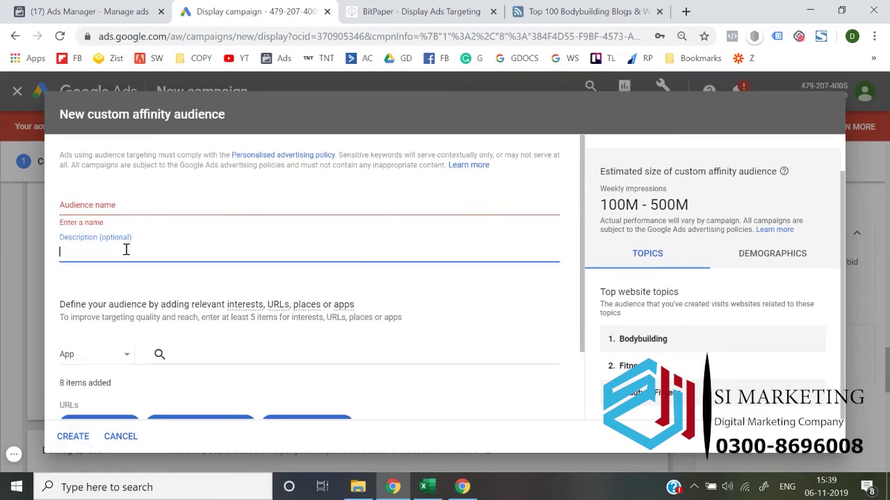
click(102, 207)
key(ctrl+v)
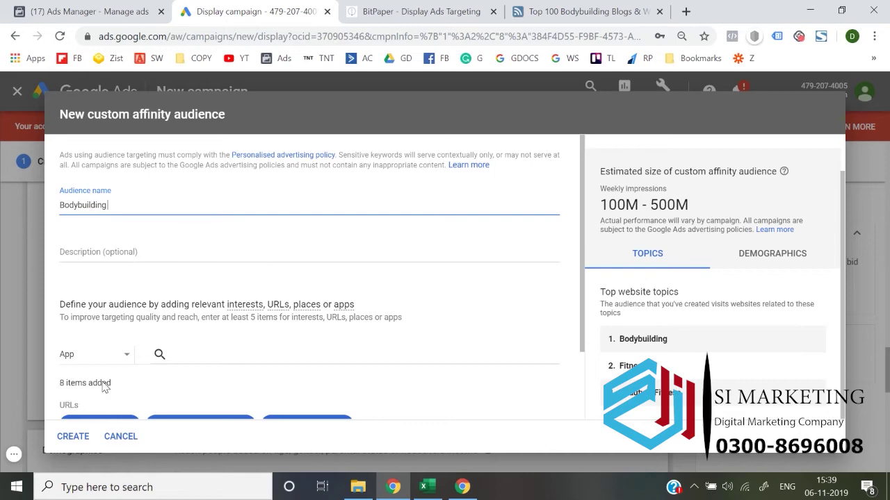
click(82, 438)
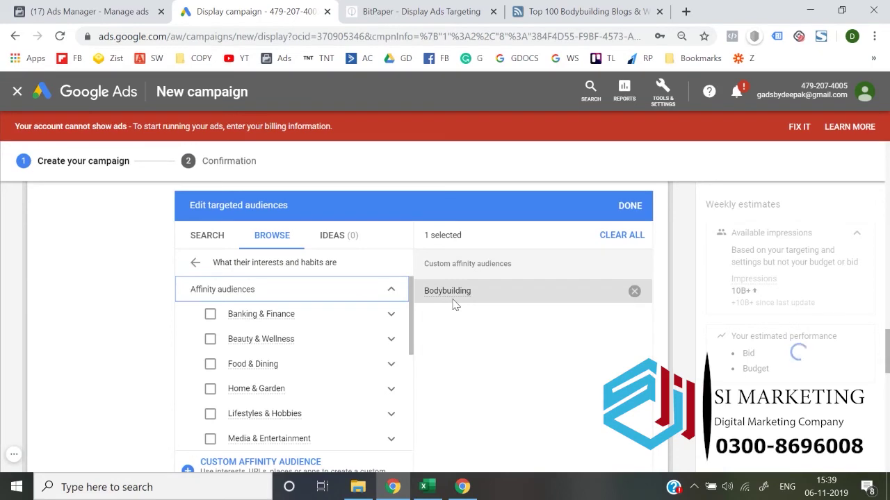
Step: Remove the Bodybuilding custom affinity audience from the targeted audiences and return to the main audience categories
click(634, 292)
click(192, 266)
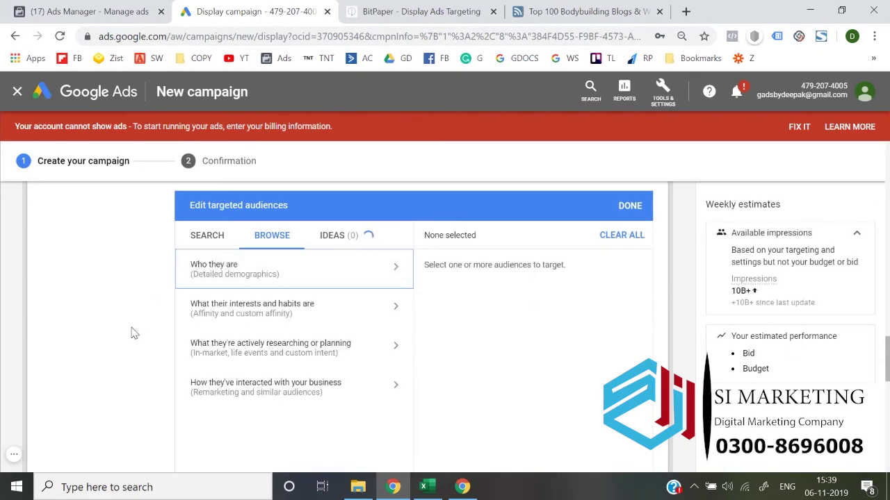
Step: Open the in-market audiences under "What they're actively researching or planning" and look through the product and service categories
scroll(134, 333, down, 1)
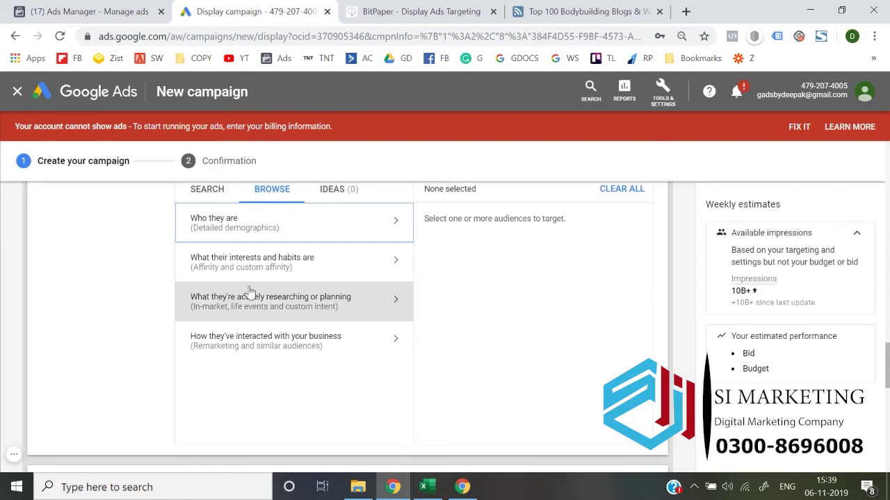
click(293, 299)
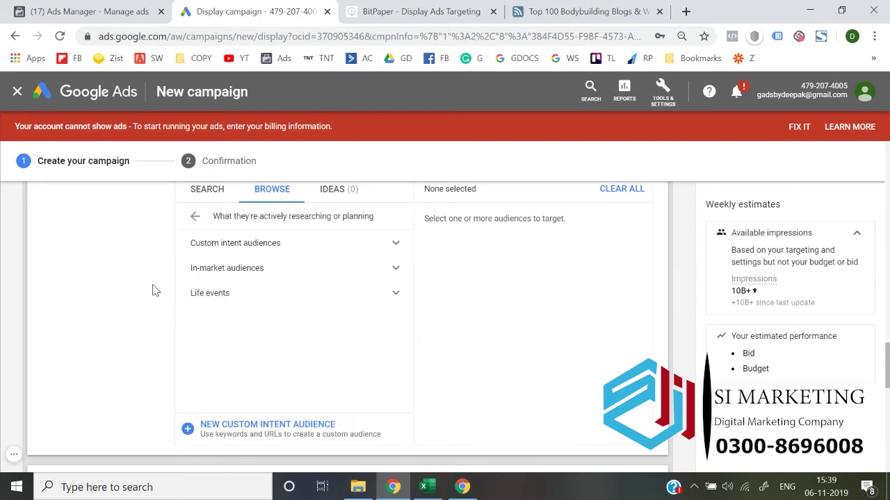
click(249, 271)
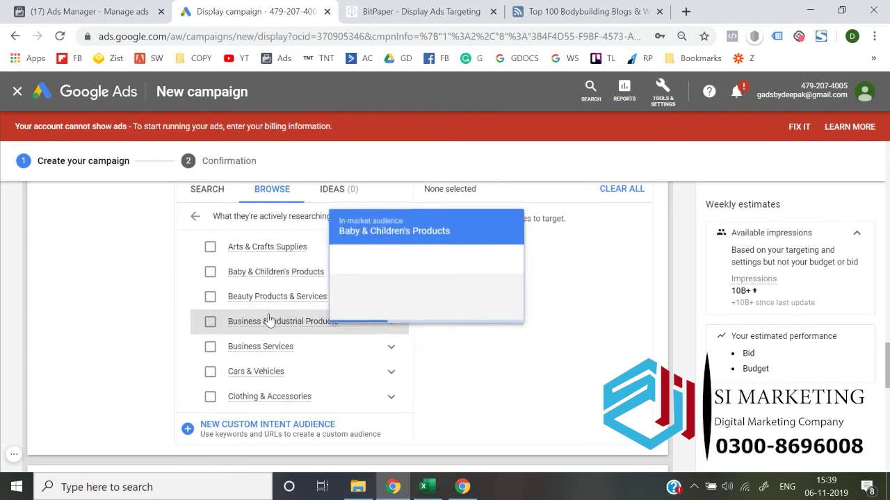
mouse_move(270, 319)
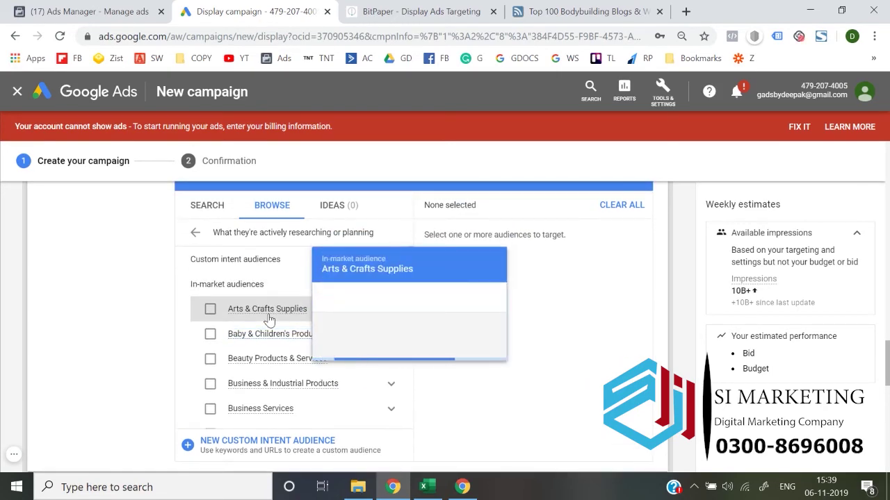
scroll(270, 318, down, 2)
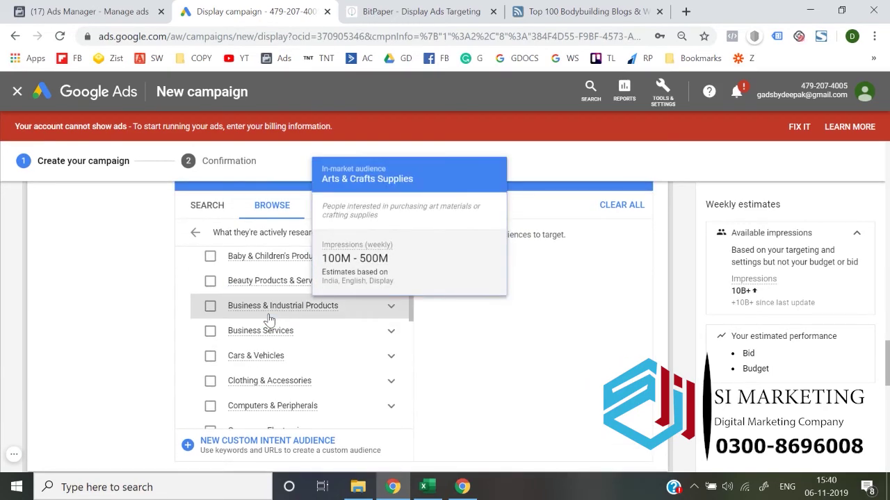
scroll(269, 318, up, 2)
scroll(270, 318, down, 5)
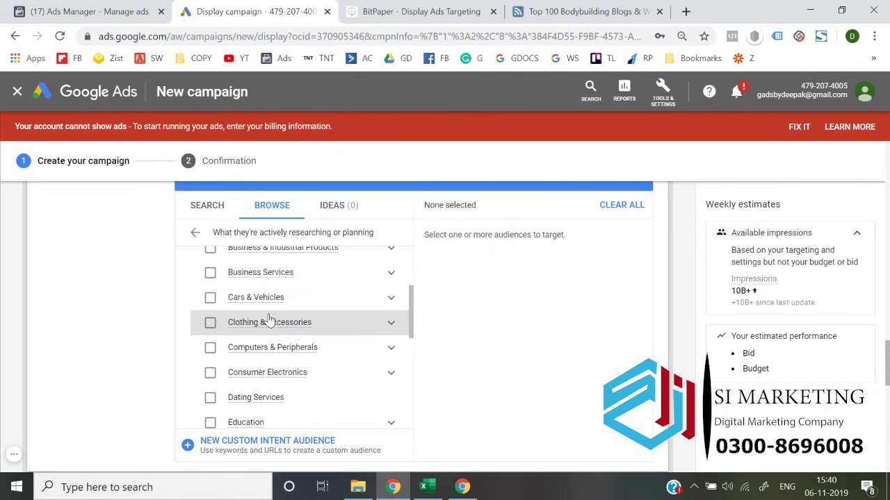
scroll(270, 319, down, 4)
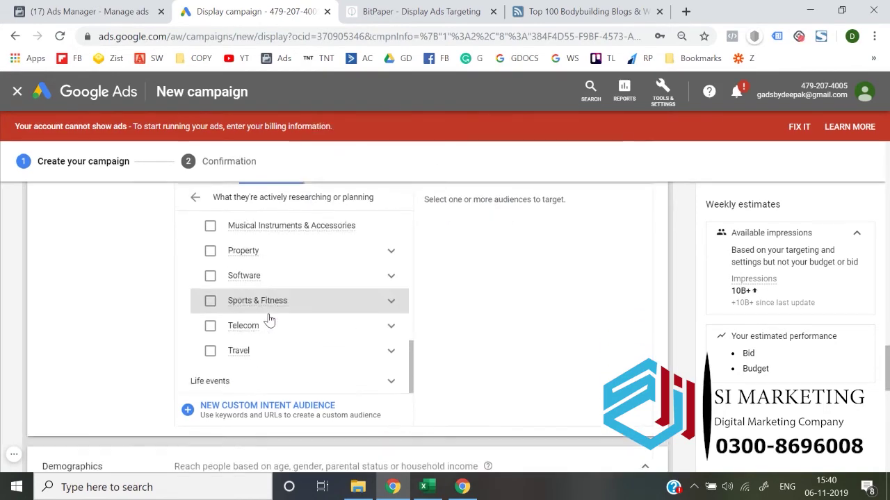
Step: Expand Sports & Fitness and its Sporting Goods subcategory to examine the in-market options, and collapse the in-market audiences
click(396, 300)
scroll(343, 333, down, 2)
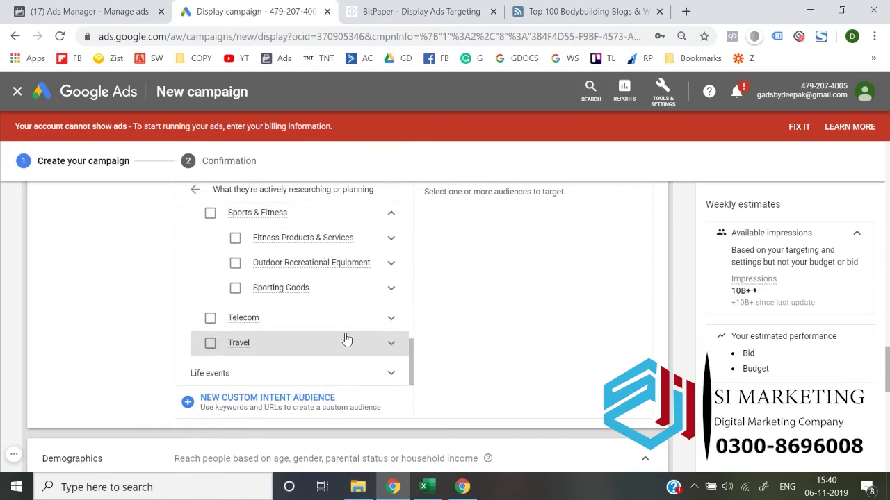
click(391, 289)
scroll(393, 292, down, 2)
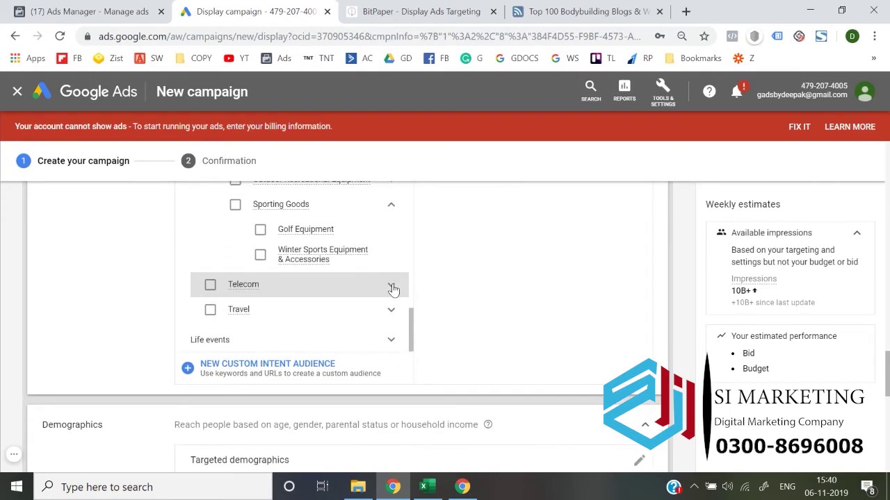
scroll(391, 246, up, 1)
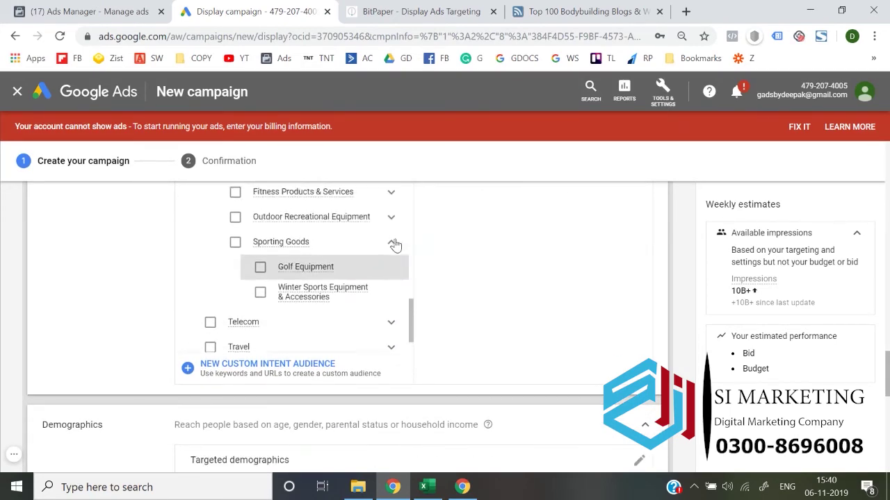
scroll(492, 255, up, 3)
scroll(382, 376, up, 1)
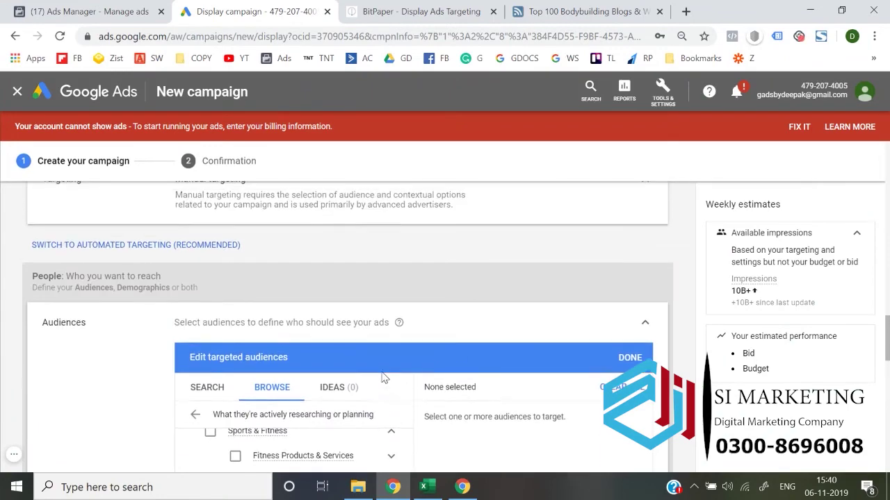
scroll(282, 294, down, 4)
scroll(283, 296, up, 3)
scroll(118, 275, up, 2)
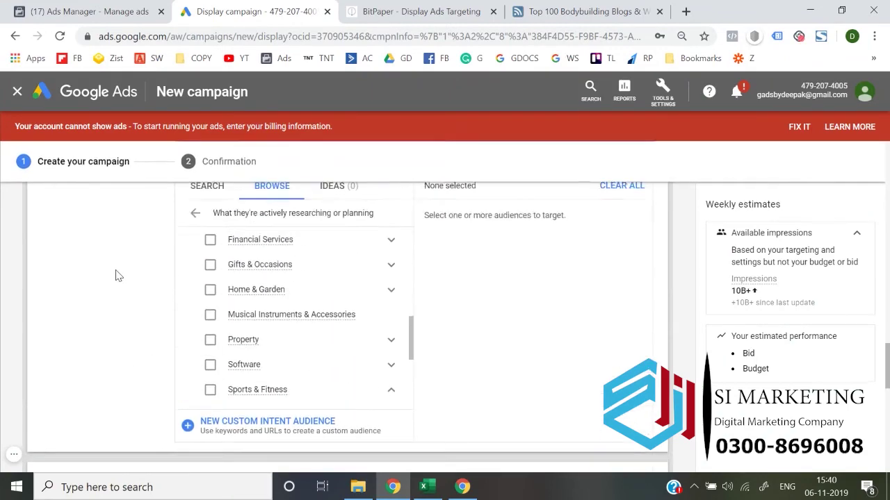
scroll(301, 364, up, 3)
scroll(331, 341, up, 5)
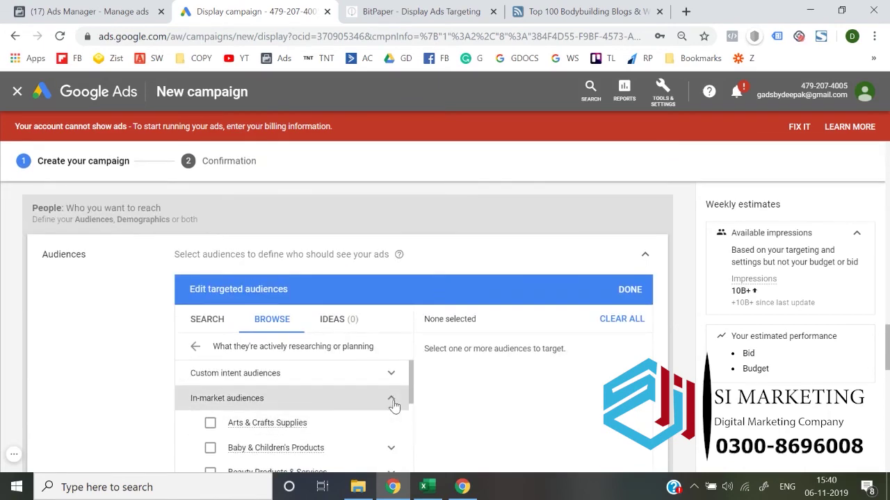
click(391, 399)
scroll(496, 377, down, 1)
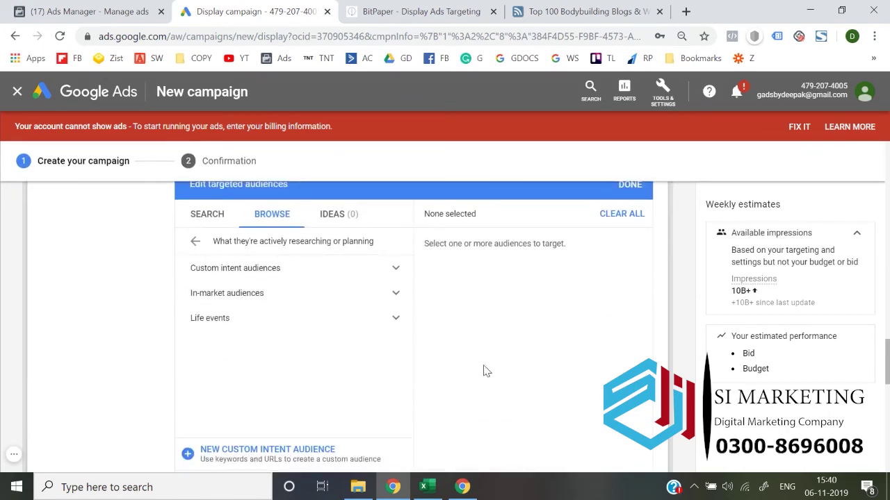
Step: Expand the Life events audiences and examine the options within Job Change
click(394, 320)
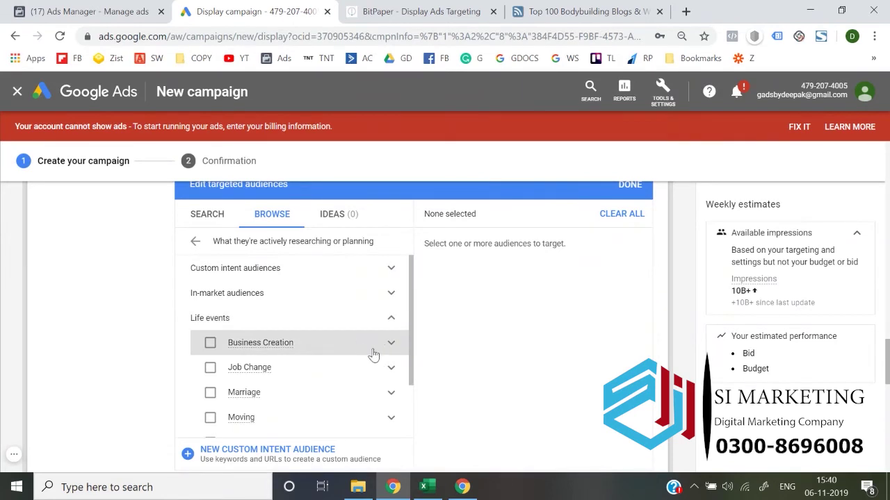
scroll(353, 379, down, 1)
click(391, 350)
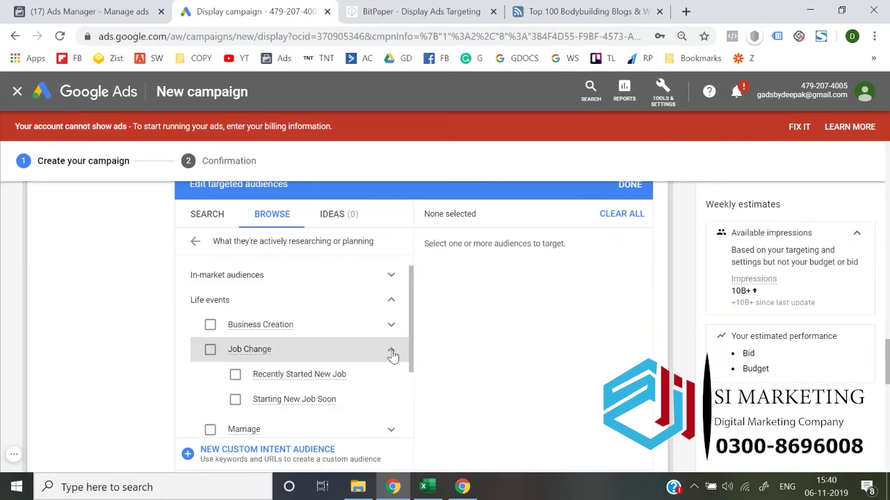
scroll(392, 357, down, 1)
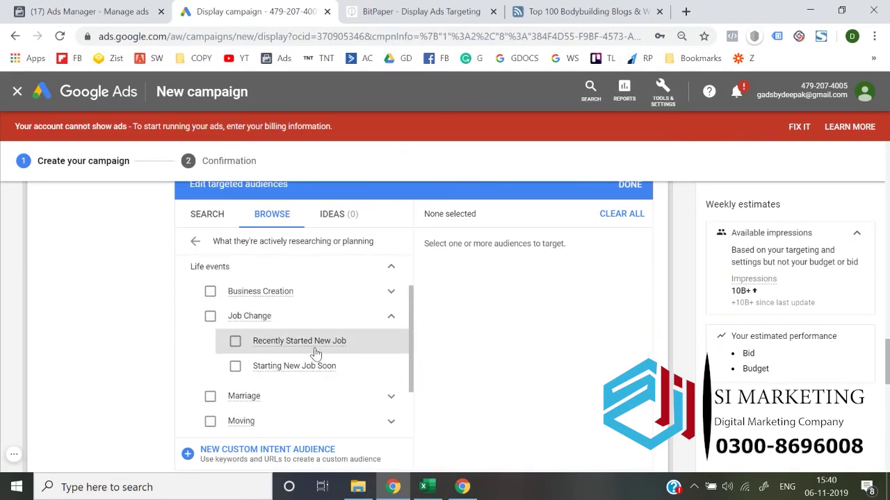
scroll(258, 350, down, 1)
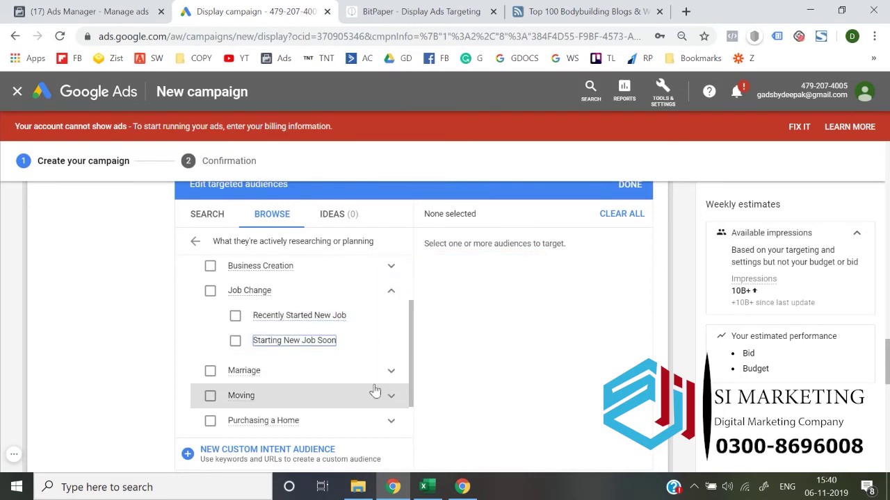
Step: Examine the Marriage options within Life events and collapse the Life events list
click(390, 371)
scroll(311, 402, down, 3)
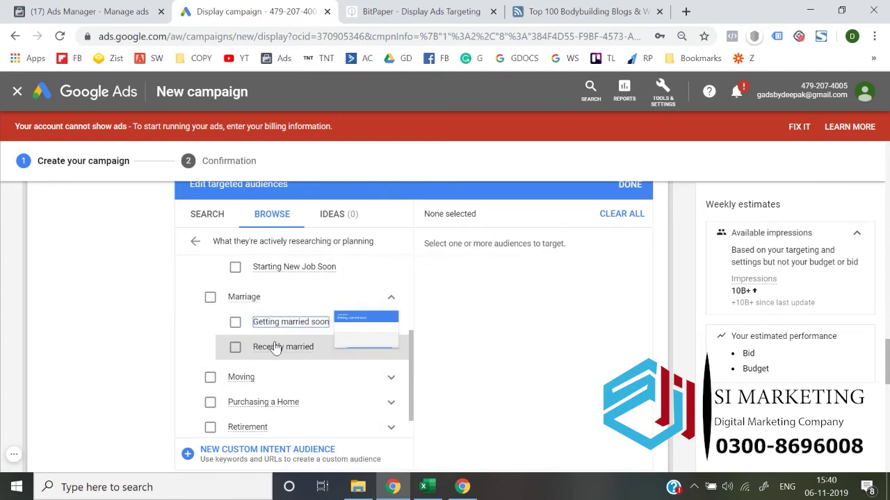
scroll(437, 354, up, 1)
scroll(359, 364, up, 1)
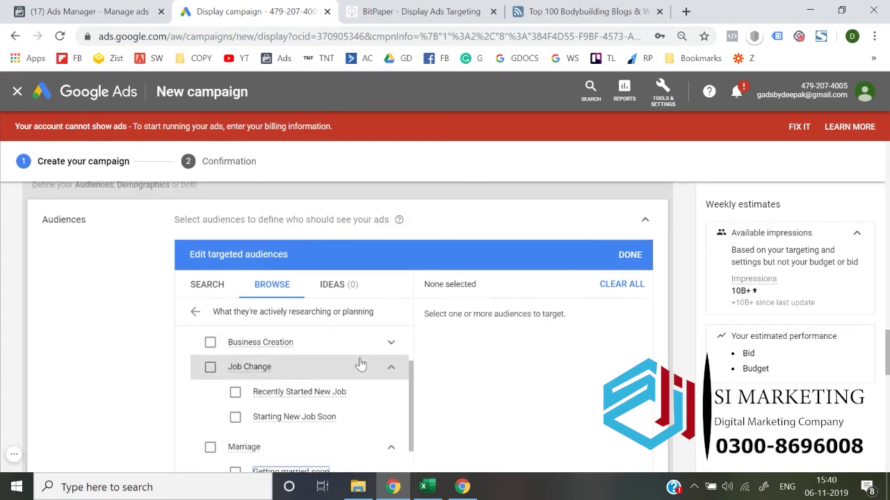
scroll(359, 364, up, 3)
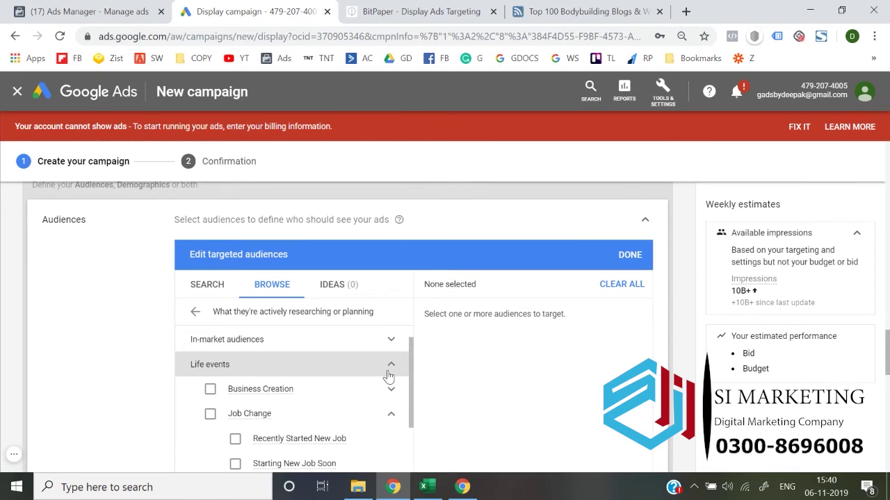
click(388, 374)
scroll(391, 389, up, 1)
scroll(391, 395, down, 1)
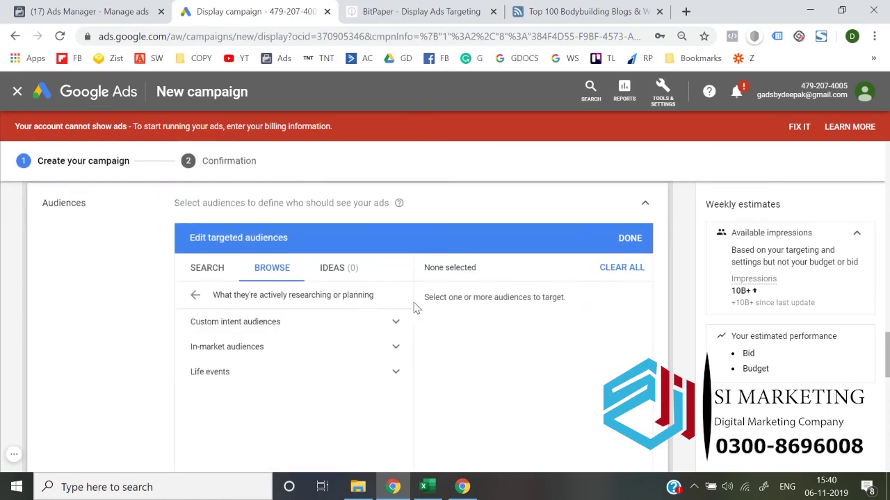
Step: Read the Custom intent audiences description, view the new custom intent audience form's keyword and URL field, and close the form without creating anything
click(395, 322)
scroll(285, 295, down, 1)
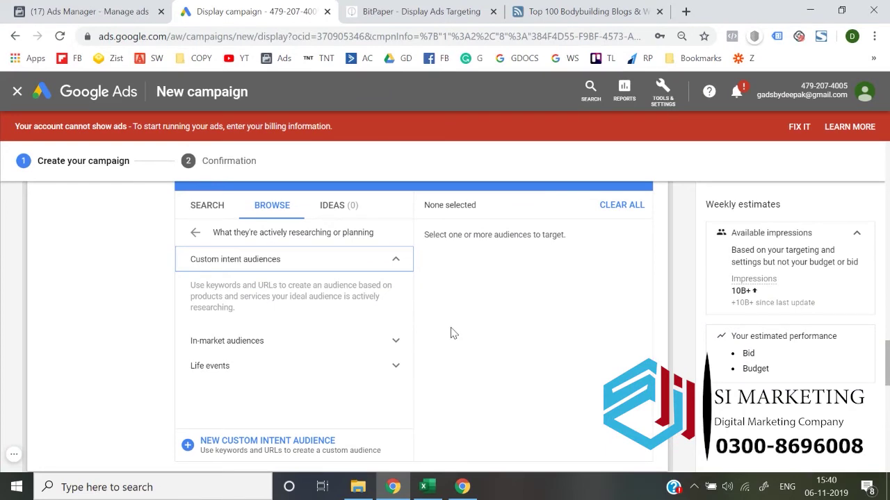
click(259, 448)
click(161, 290)
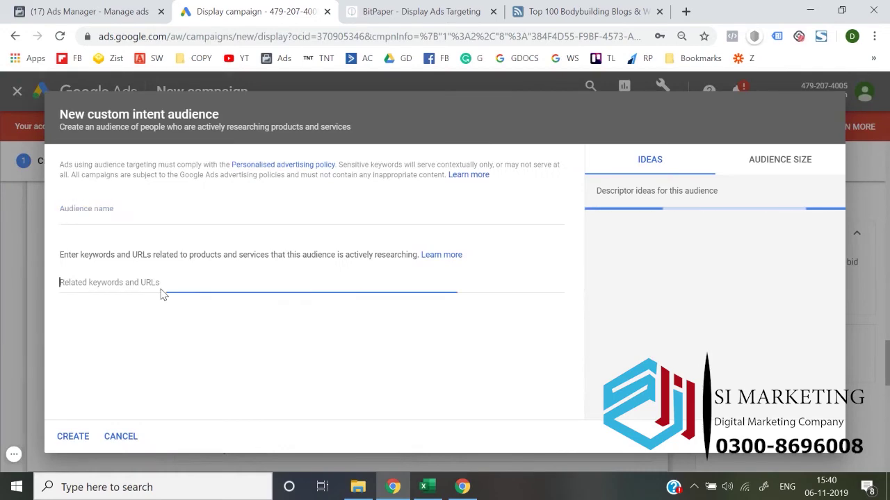
click(120, 436)
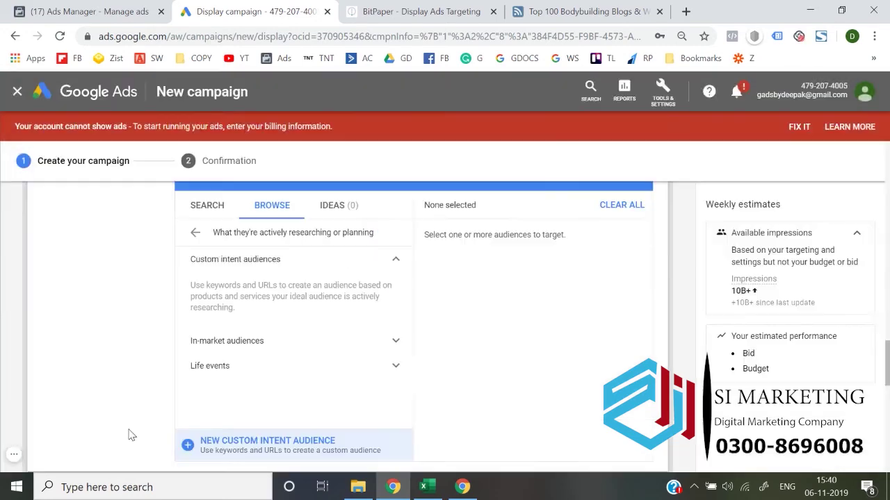
Step: Examine the Combined lists and Website visitors audiences under "How they've interacted with your business", and return to the main audience categories
click(192, 235)
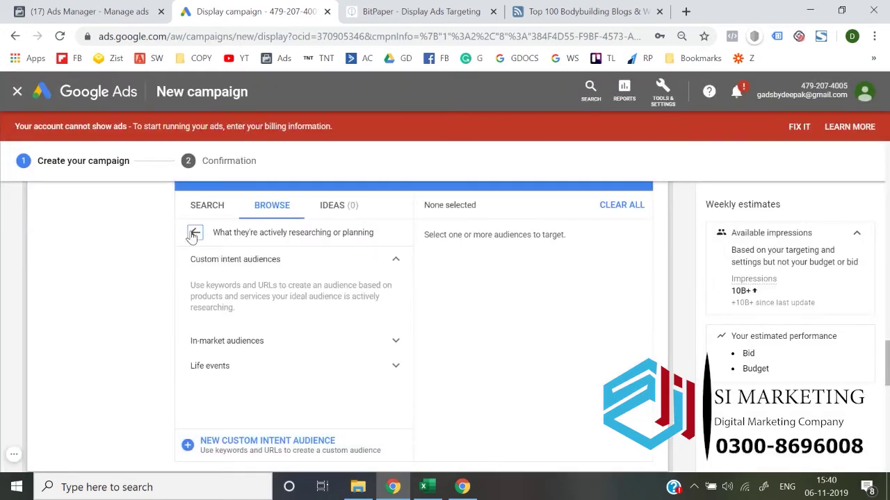
scroll(163, 338, down, 1)
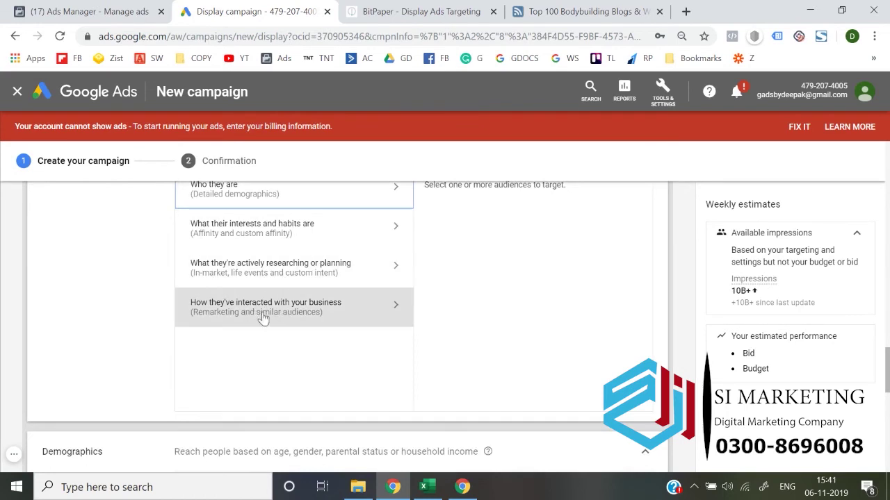
click(256, 323)
scroll(161, 291, up, 1)
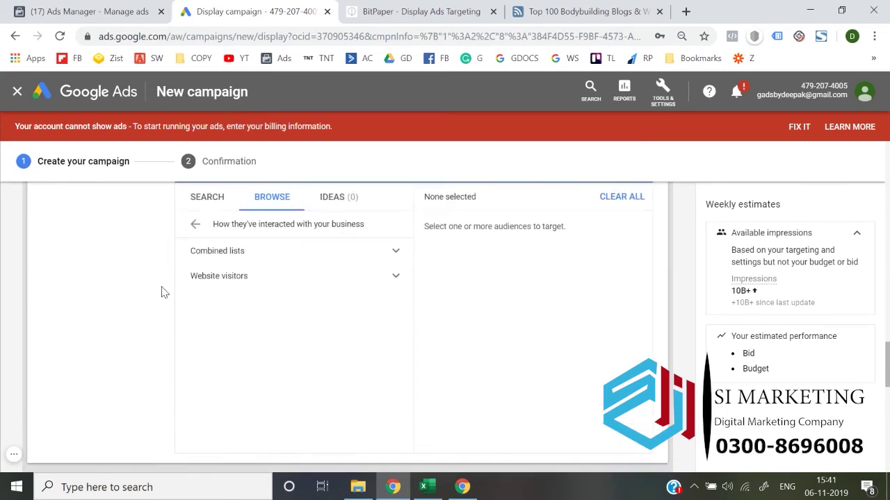
click(237, 255)
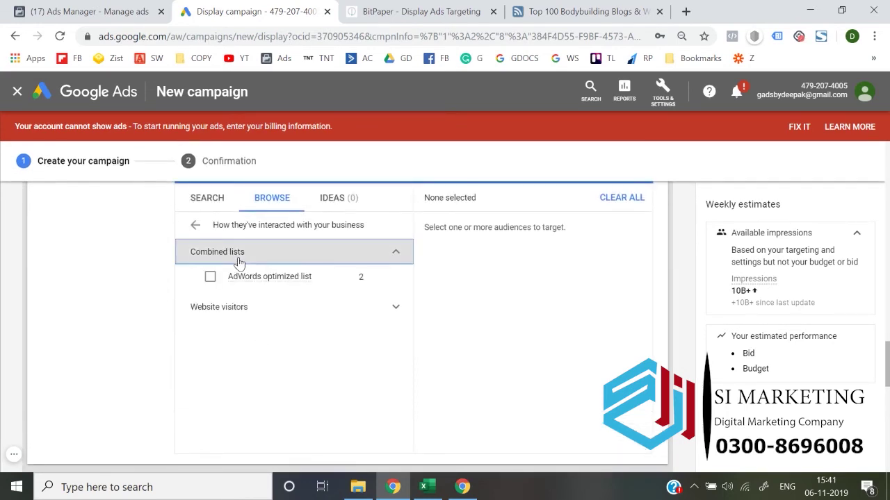
click(292, 310)
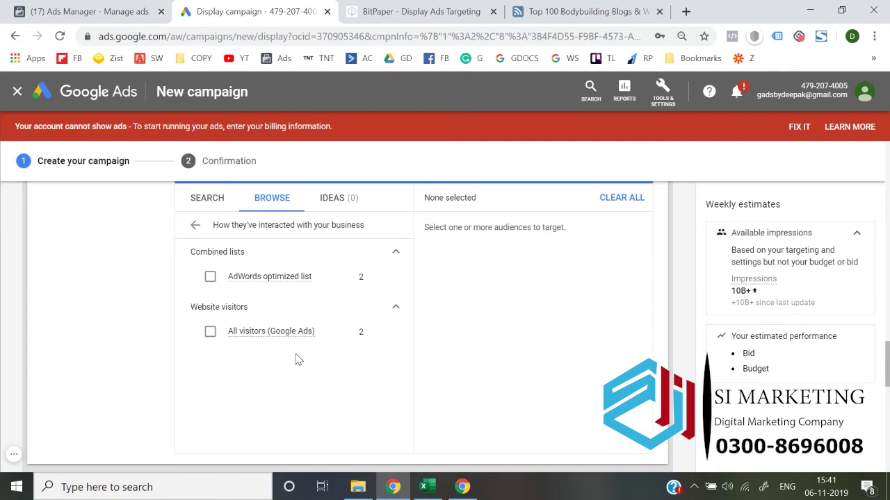
click(194, 225)
scroll(149, 292, up, 1)
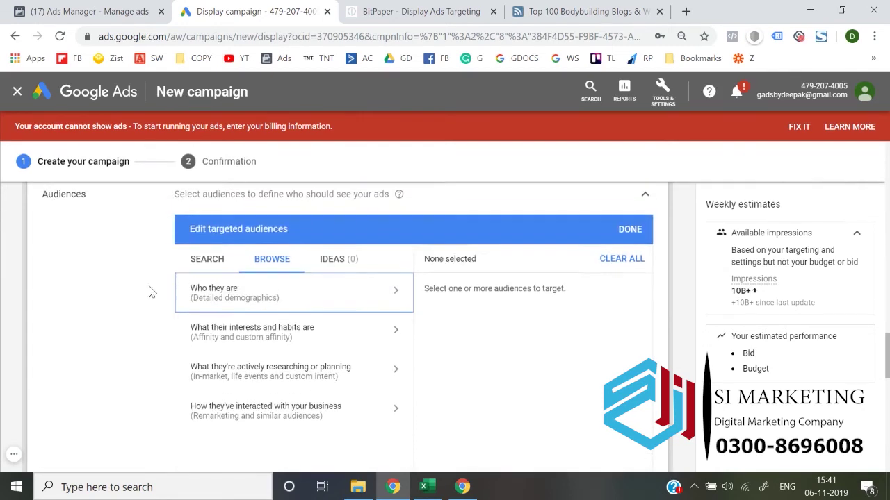
Step: Review the main audience categories and collapse the Audiences section
scroll(149, 292, up, 1)
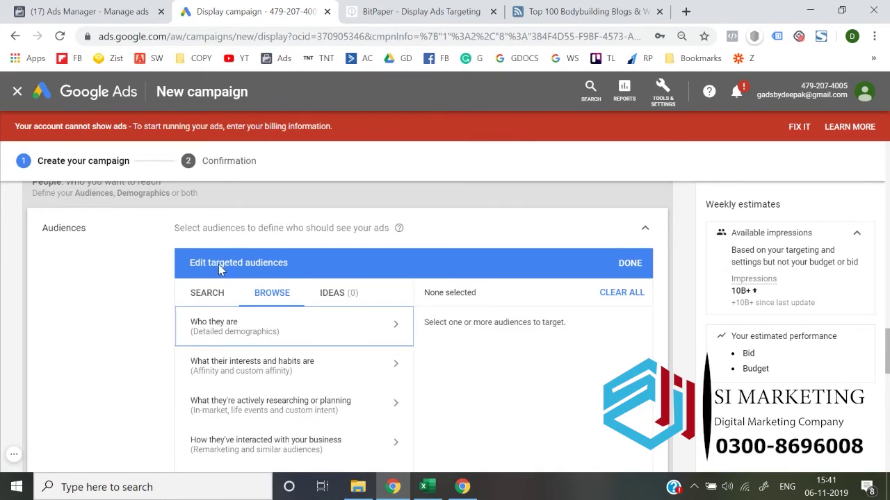
scroll(32, 300, down, 1)
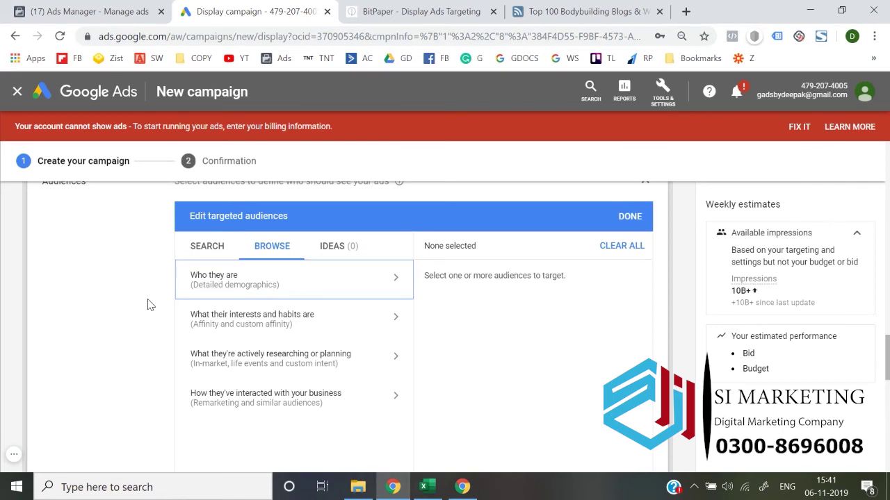
scroll(149, 303, up, 1)
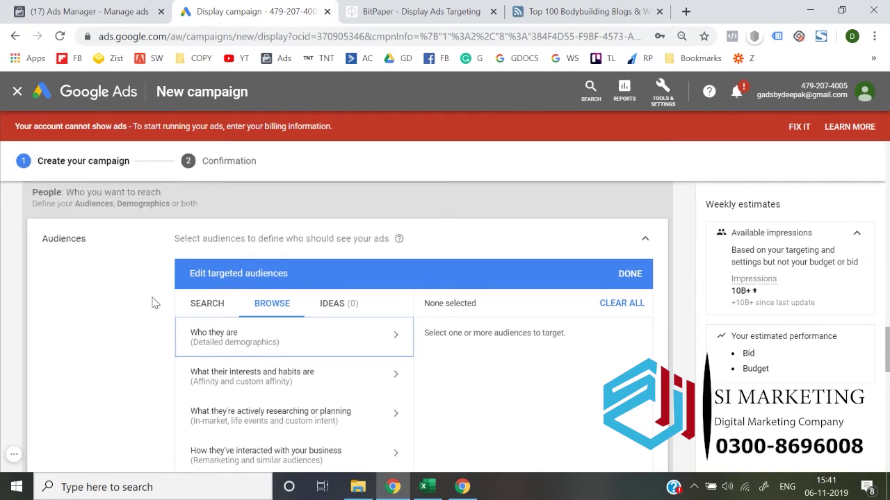
click(647, 240)
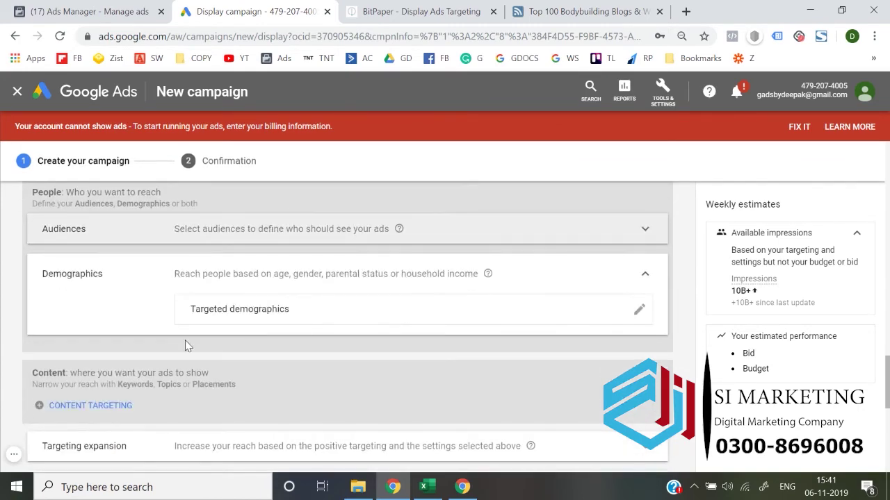
Step: Add Keywords as a content targeting method for the ad group
scroll(185, 341, down, 2)
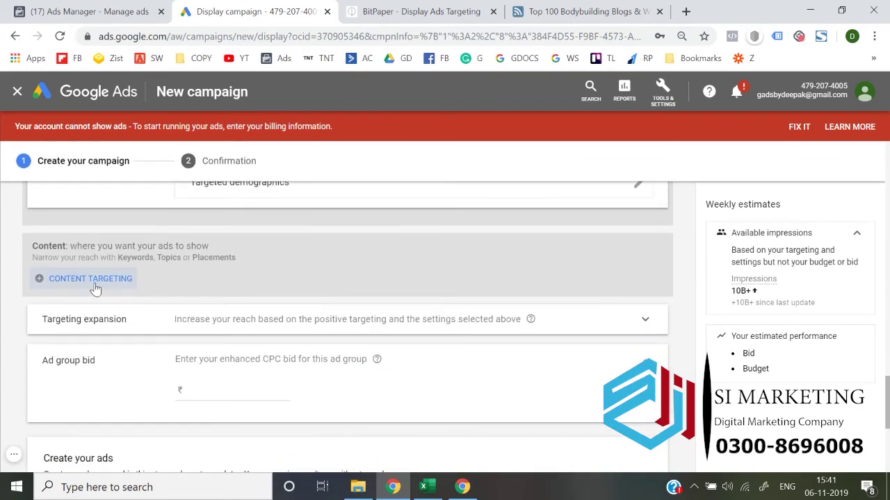
click(92, 281)
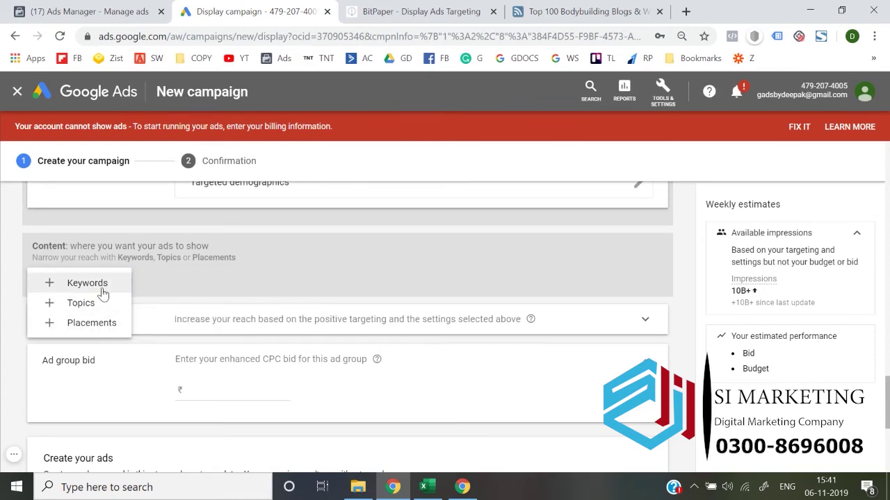
click(97, 285)
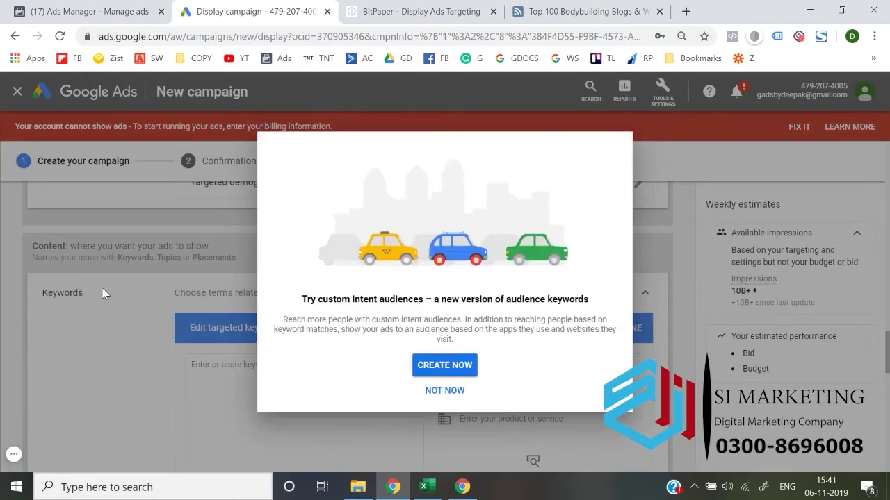
click(453, 372)
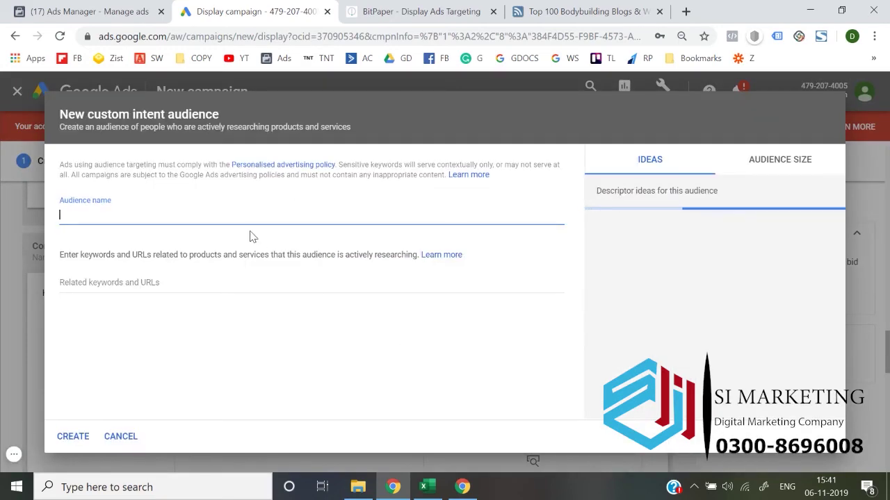
click(89, 442)
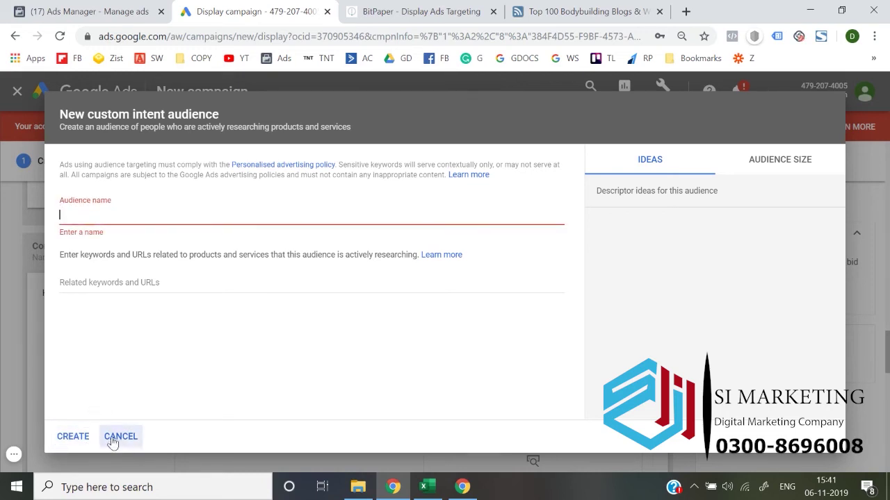
click(115, 441)
Step: Look over the targeted keywords editor, decline the custom intent audience suggestion, and enter "bodybuilding" as a targeted keyword
scroll(239, 357, down, 2)
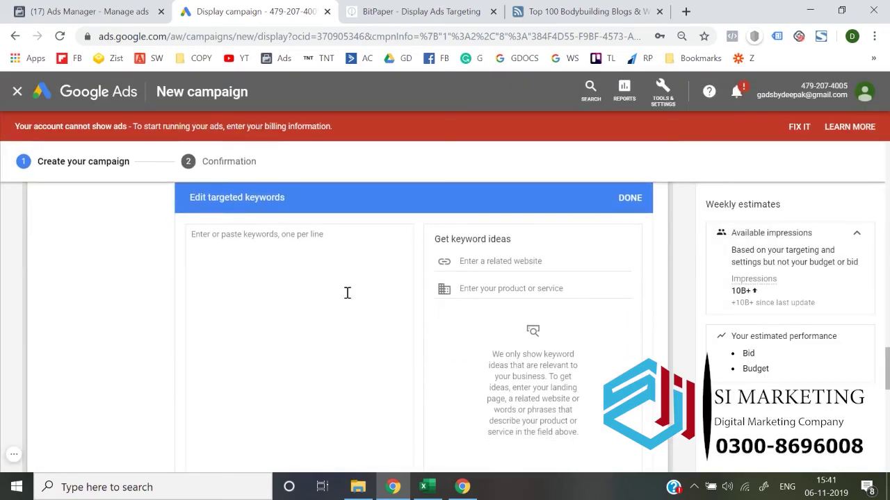
scroll(347, 293, up, 1)
scroll(136, 295, down, 3)
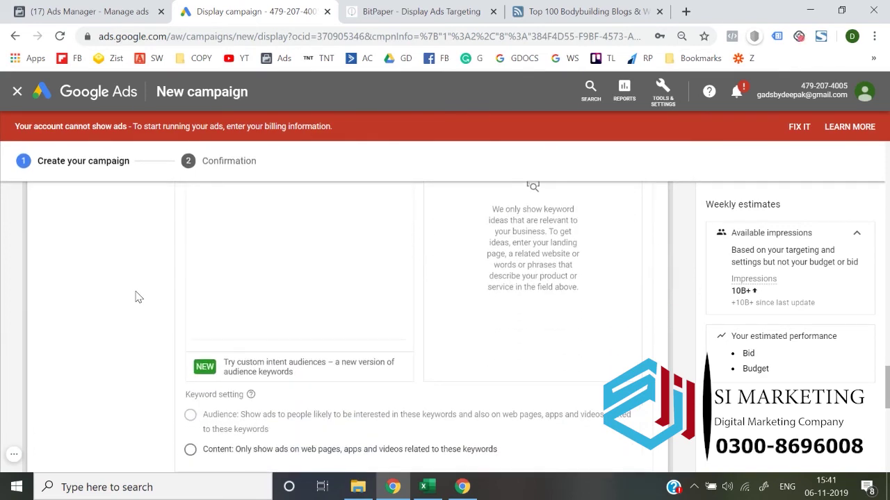
scroll(137, 297, down, 1)
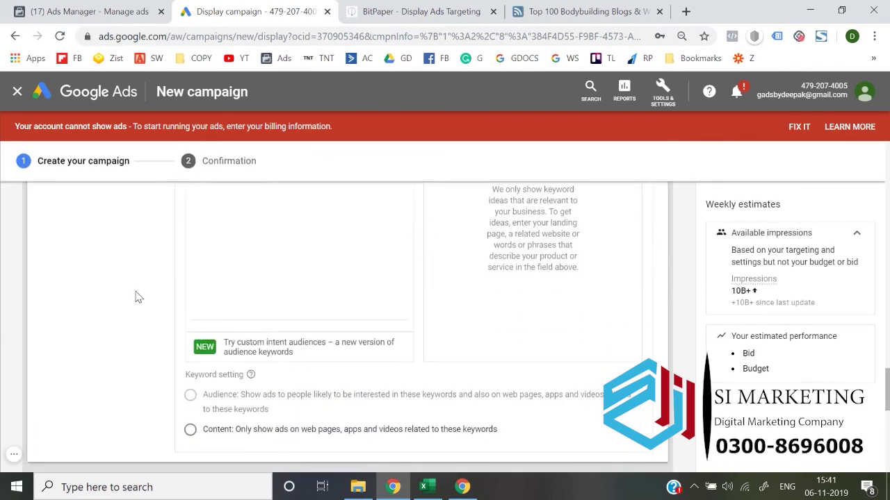
scroll(137, 297, up, 3)
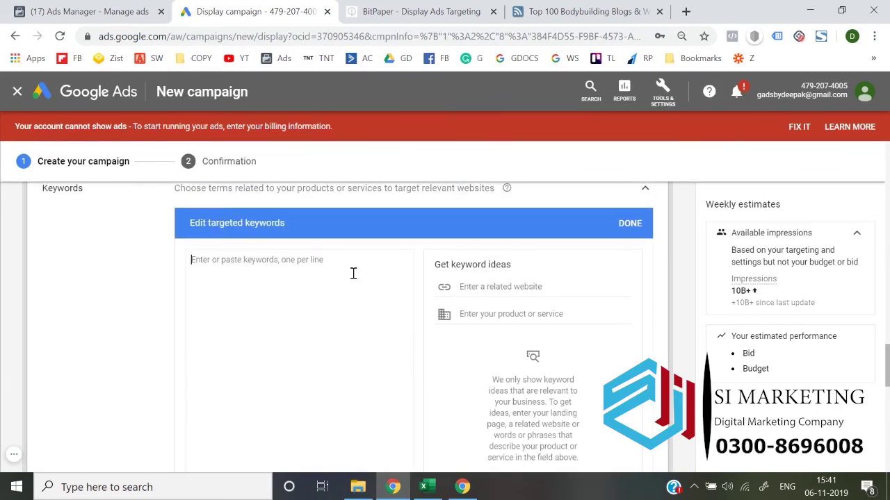
text(doby)
key(BackSpace)
key(BackSpace)
key(BackSpace)
key(BackSpace)
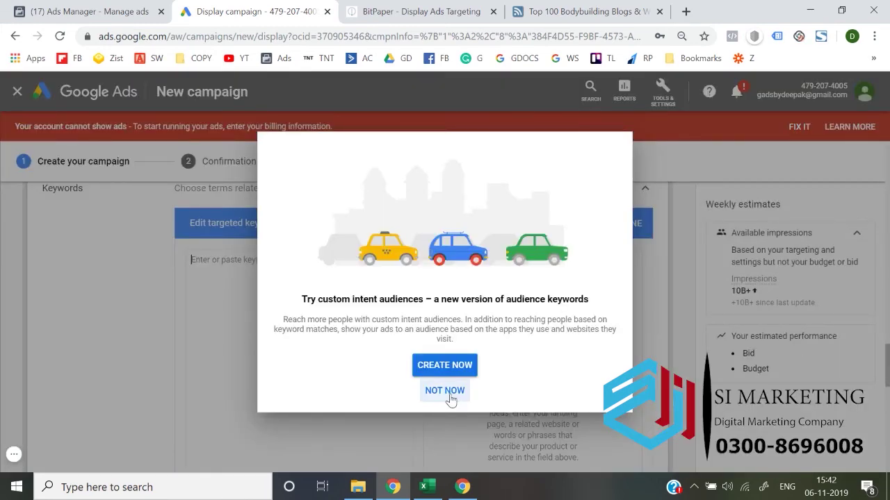
click(448, 392)
text(bodybuilding)
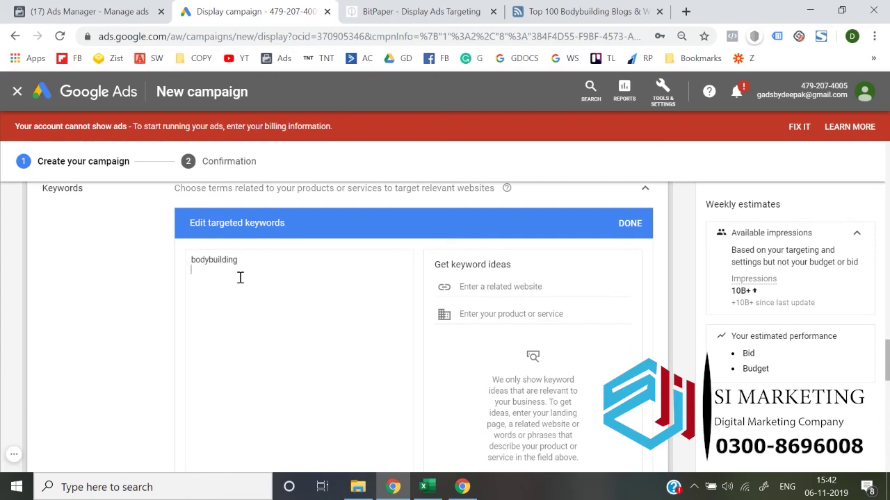
Step: Set the keyword setting to Content so ads only show on web pages, apps and videos related to the keywords
scroll(137, 277, down, 3)
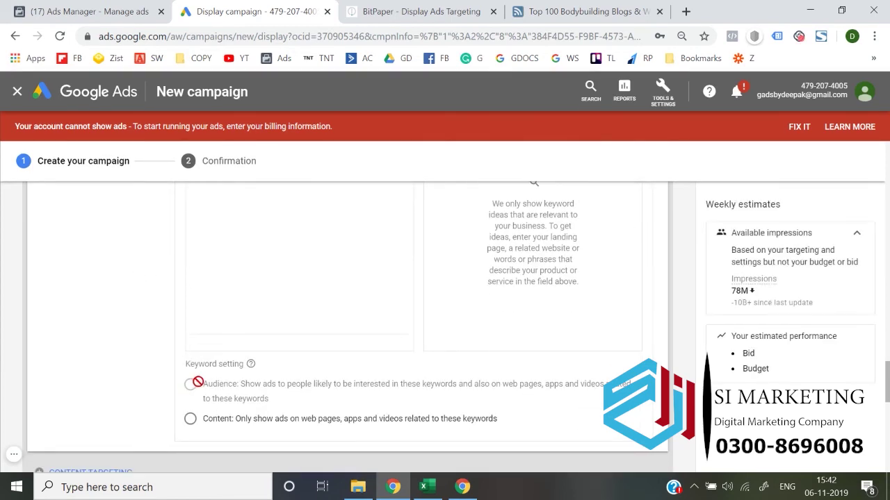
click(195, 422)
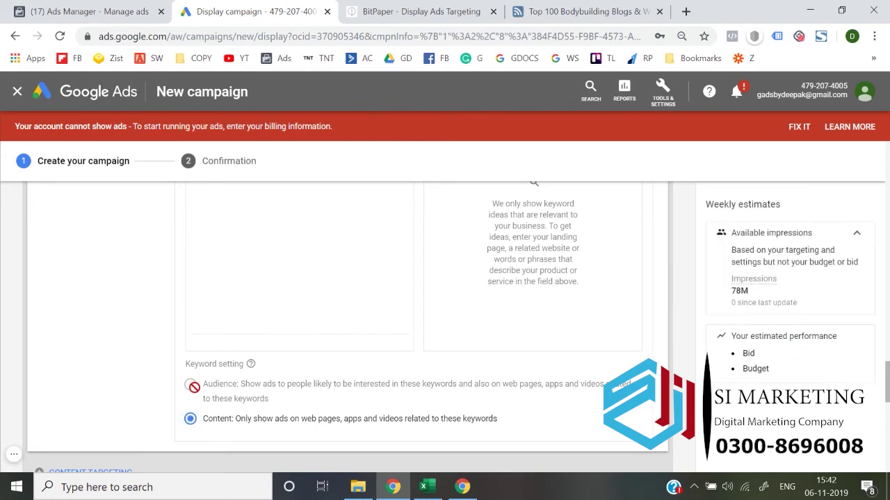
mouse_move(290, 401)
click(190, 419)
scroll(284, 212, up, 3)
scroll(259, 280, down, 3)
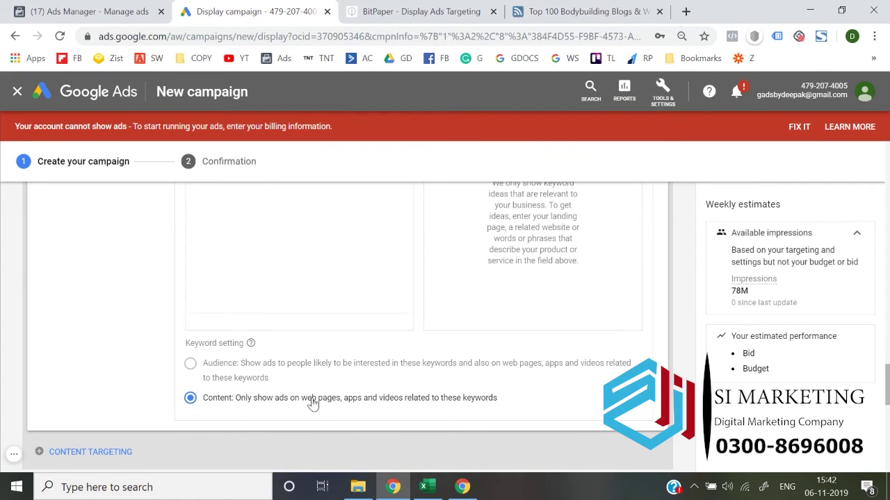
Step: Delete the "bodybuilding" entry from the targeted keywords and collapse the Keywords section
mouse_move(221, 366)
scroll(125, 375, up, 3)
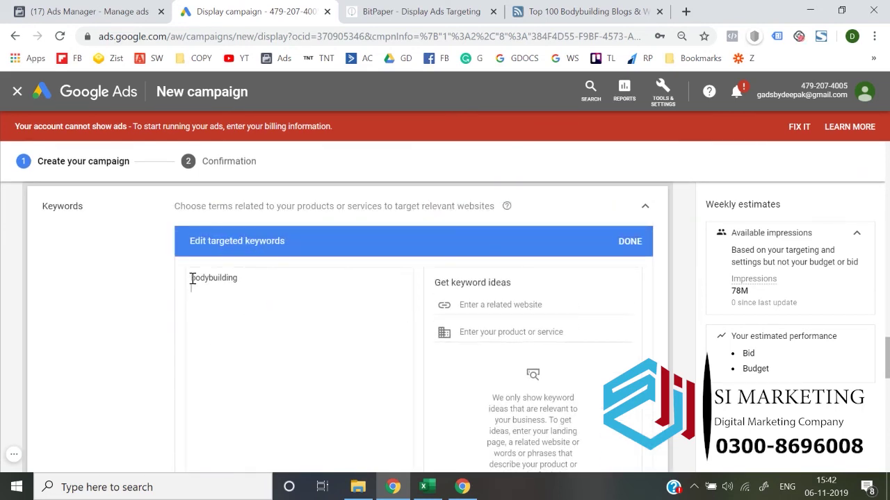
drag(192, 278, 252, 278)
click(252, 278)
scroll(466, 327, up, 1)
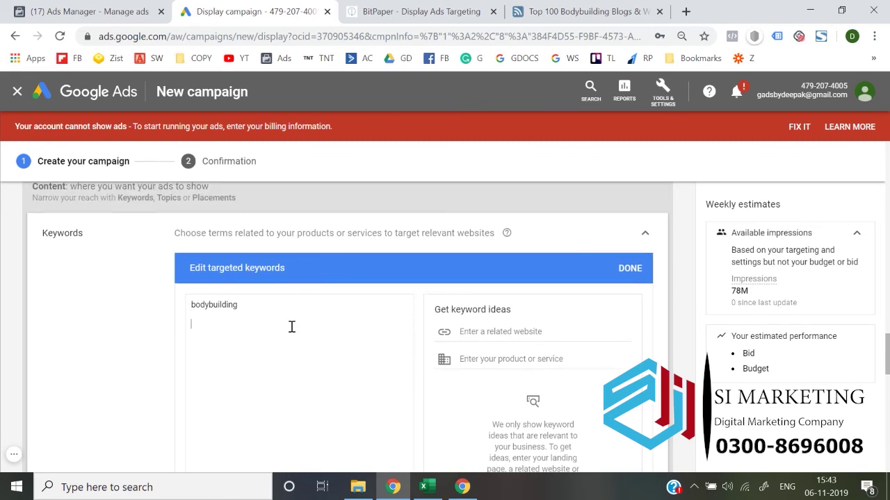
key(ctrl+a)
key(BackSpace)
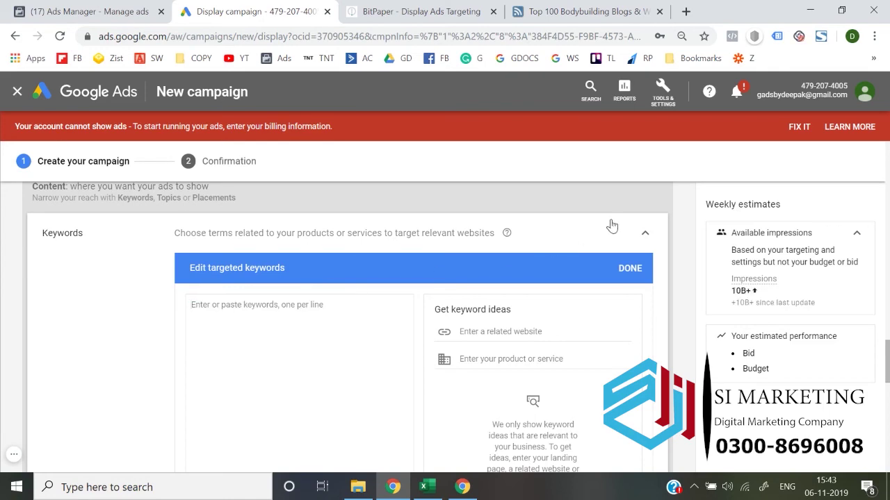
click(653, 252)
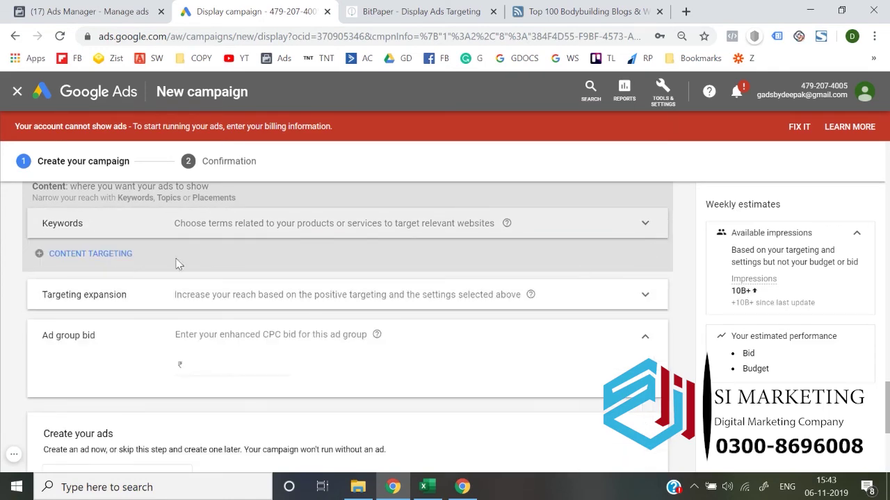
Step: Add Topics as a content targeting method and browse the list of available topics
click(124, 253)
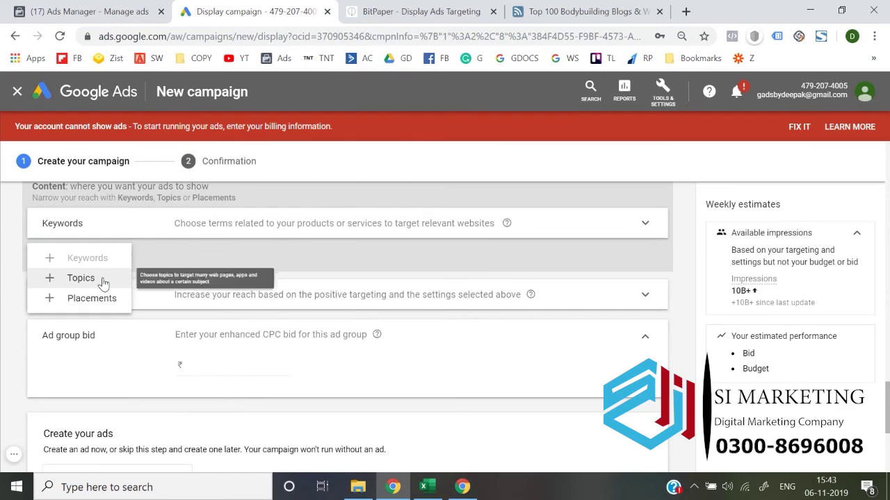
click(104, 280)
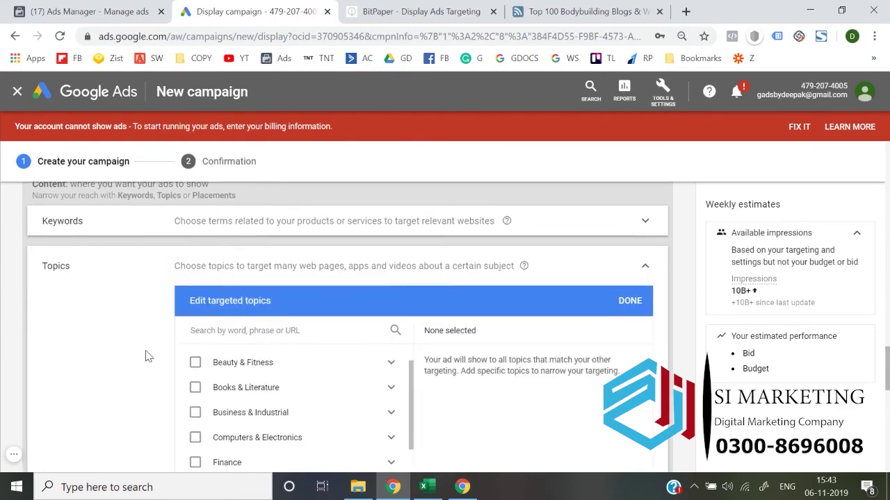
scroll(198, 333, down, 2)
scroll(297, 333, down, 4)
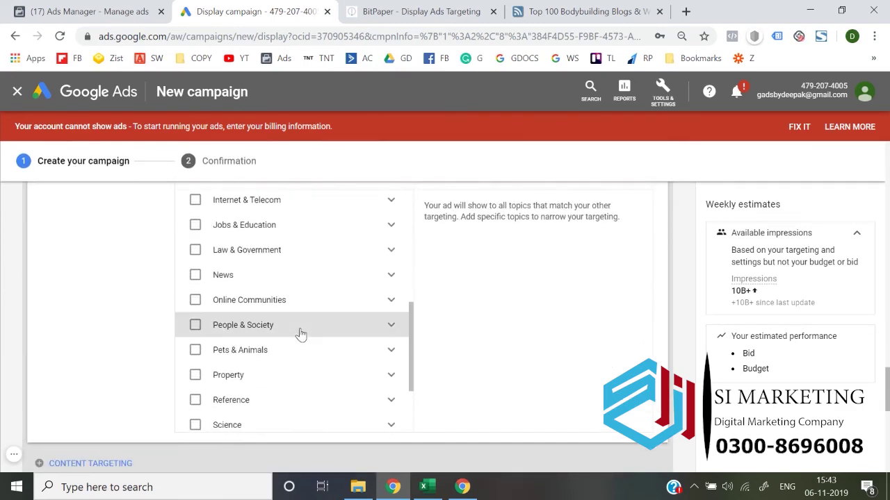
scroll(300, 334, down, 5)
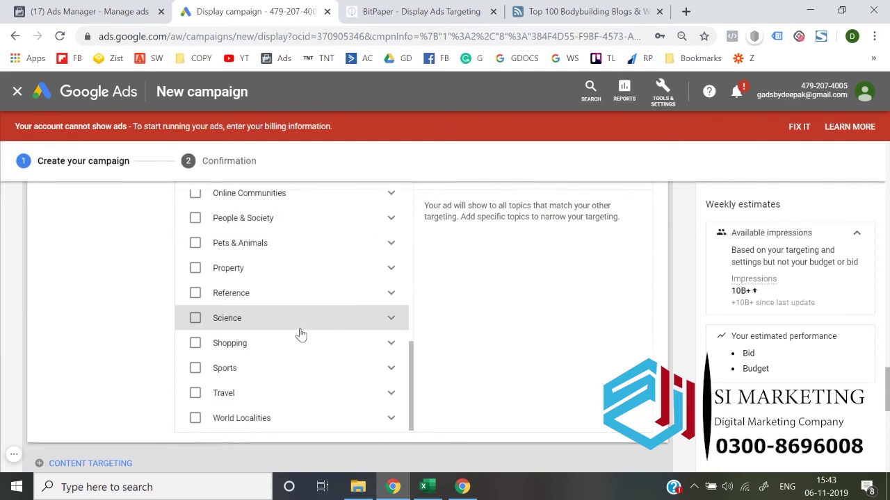
scroll(115, 294, up, 2)
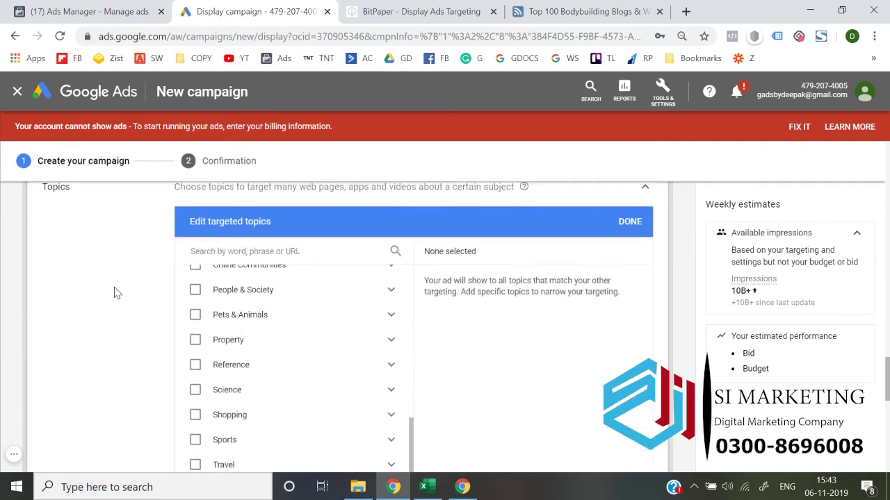
Step: Try the Pet Food & Pet Care Supplies topic under Pets & Animals > Animal Products & Services, deselect it, and collapse the Topics section
click(392, 326)
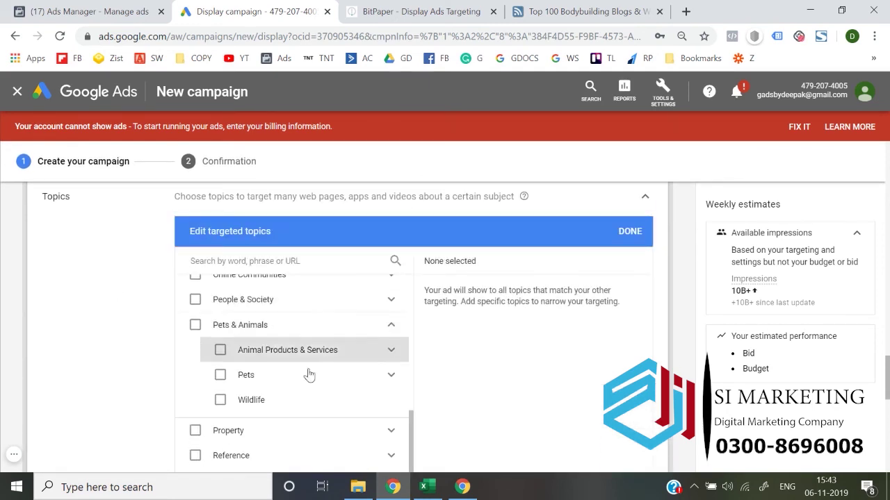
click(391, 351)
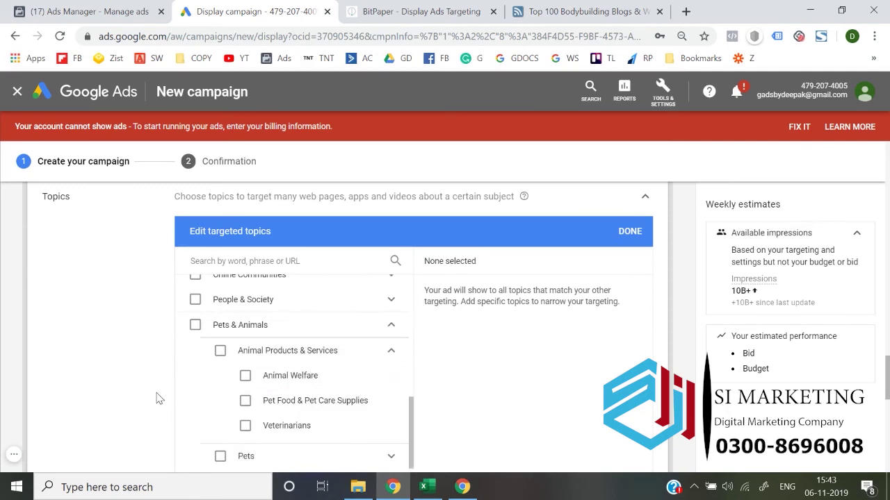
scroll(157, 399, down, 1)
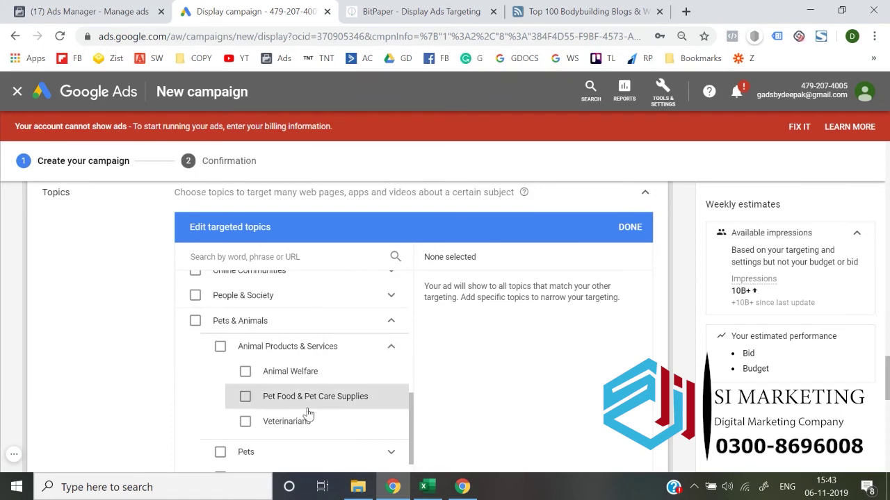
click(244, 397)
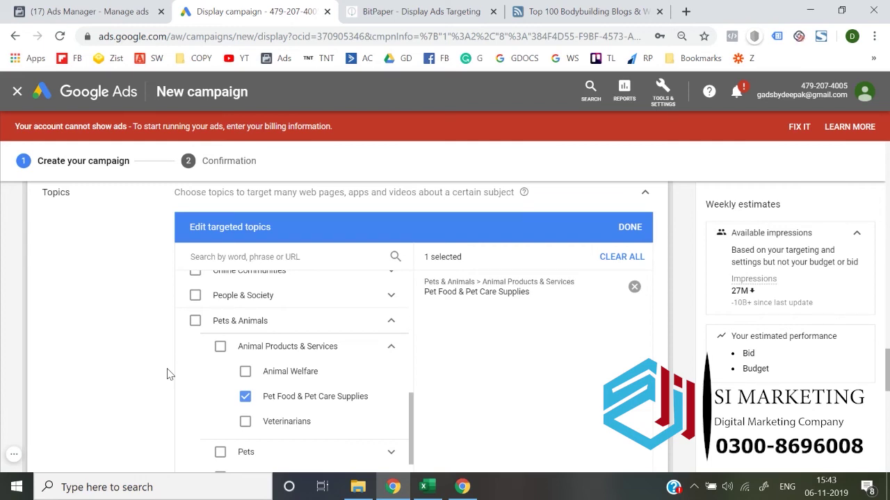
click(245, 396)
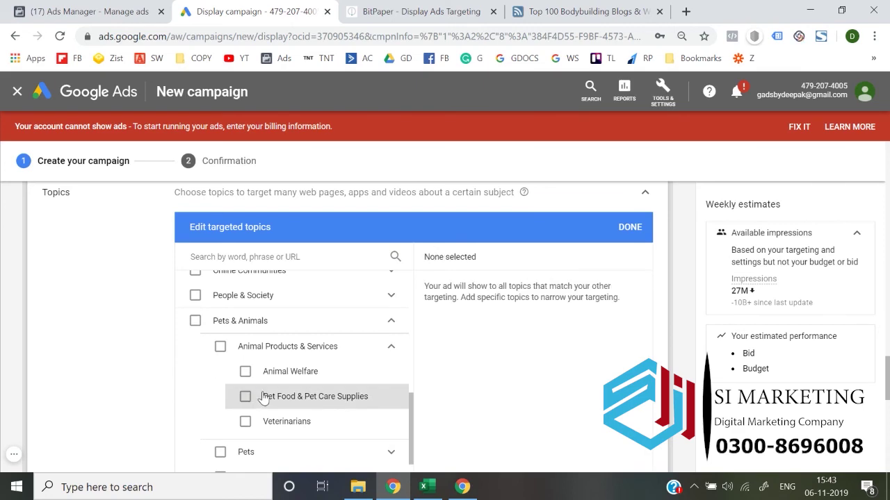
click(645, 194)
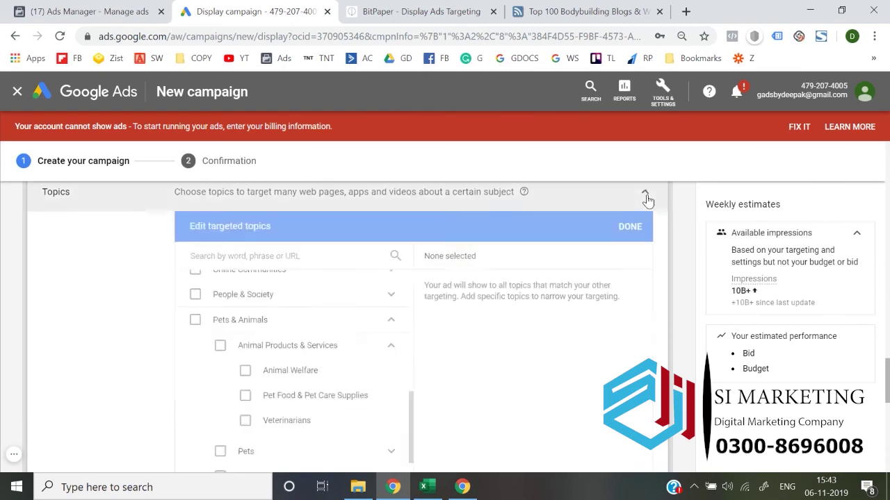
Step: Add Placements as a content targeting method and show its list of placement types
scroll(563, 302, up, 1)
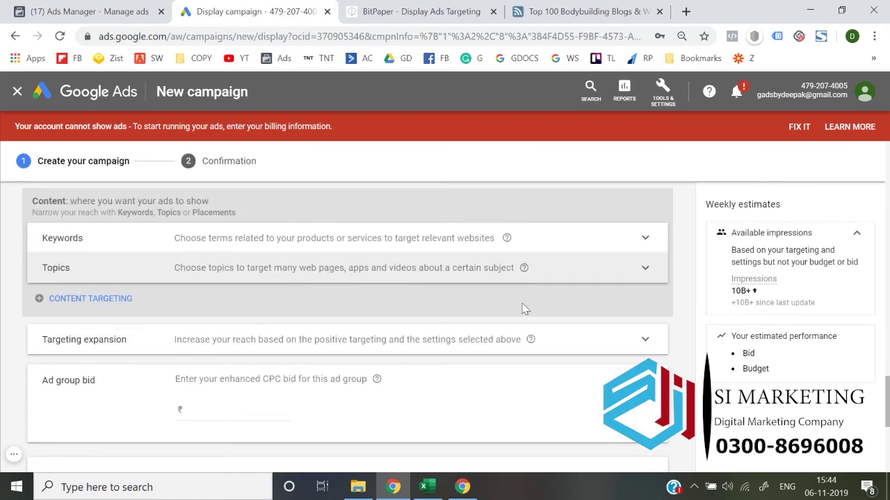
click(101, 298)
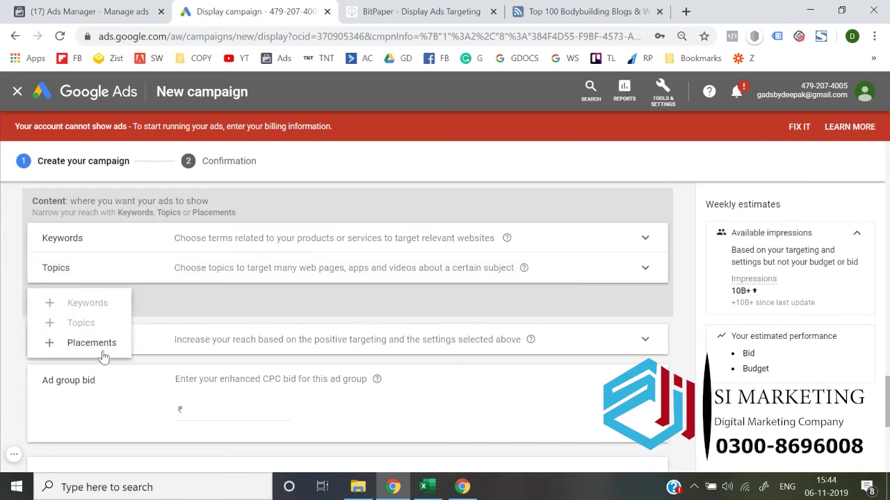
click(91, 342)
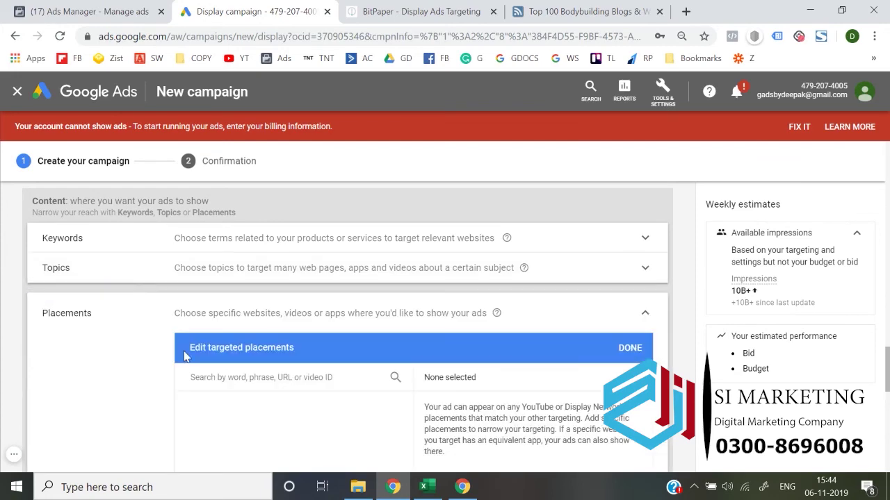
scroll(183, 357, down, 1)
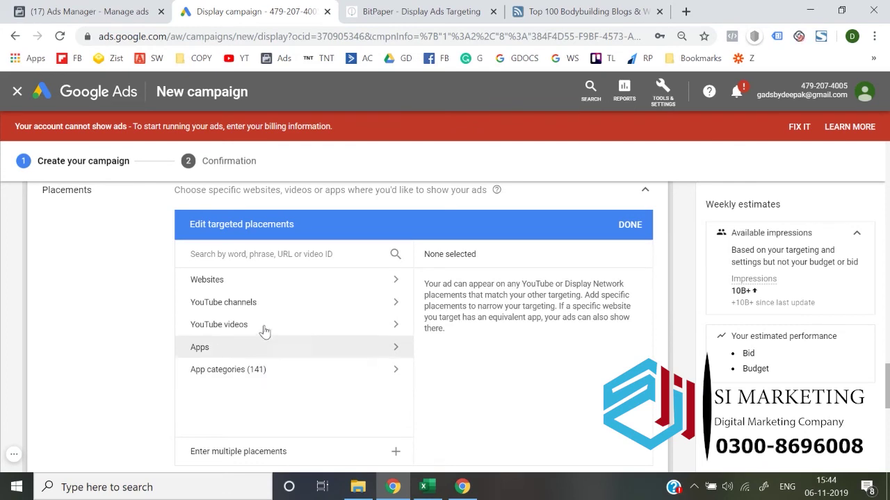
Step: Search the website placements for "irctc.com" and look through the suggested sites for irctc.co.in
click(273, 285)
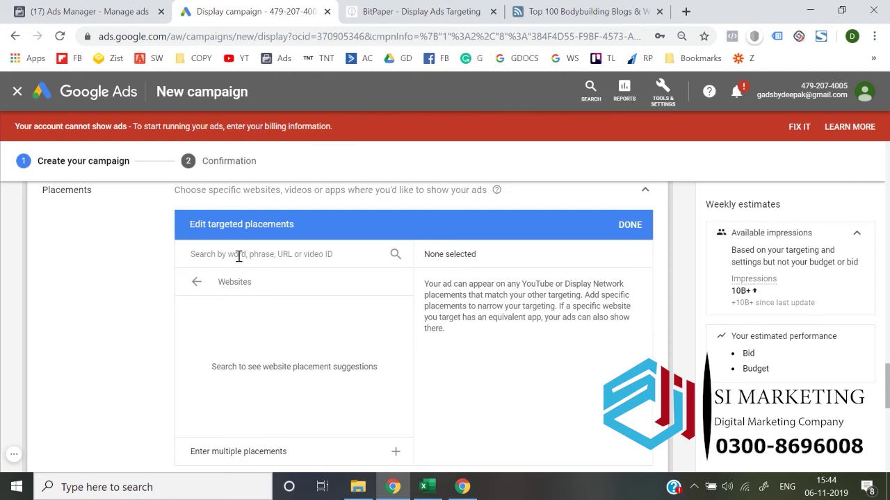
click(195, 282)
click(237, 279)
click(235, 257)
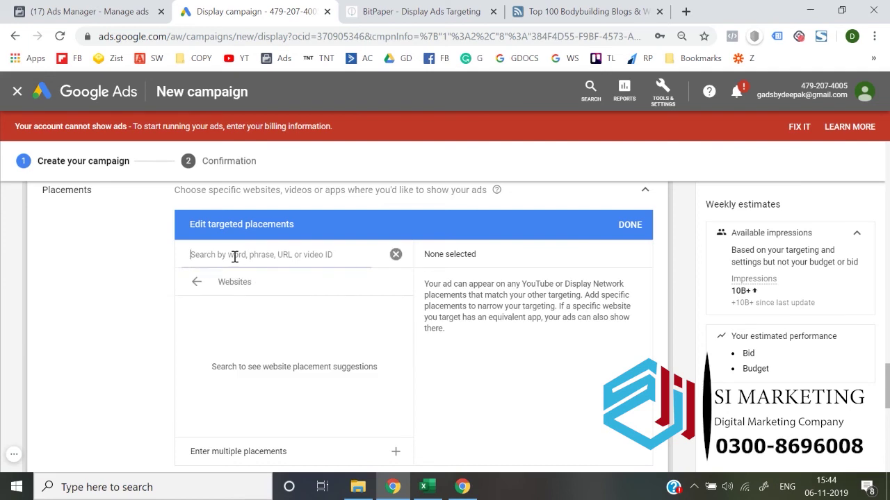
text(irctc)
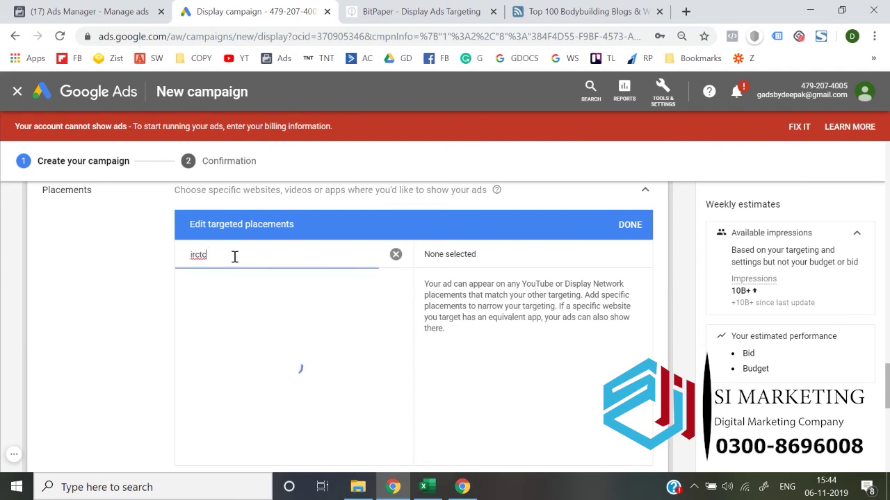
text(.com)
scroll(282, 321, down, 3)
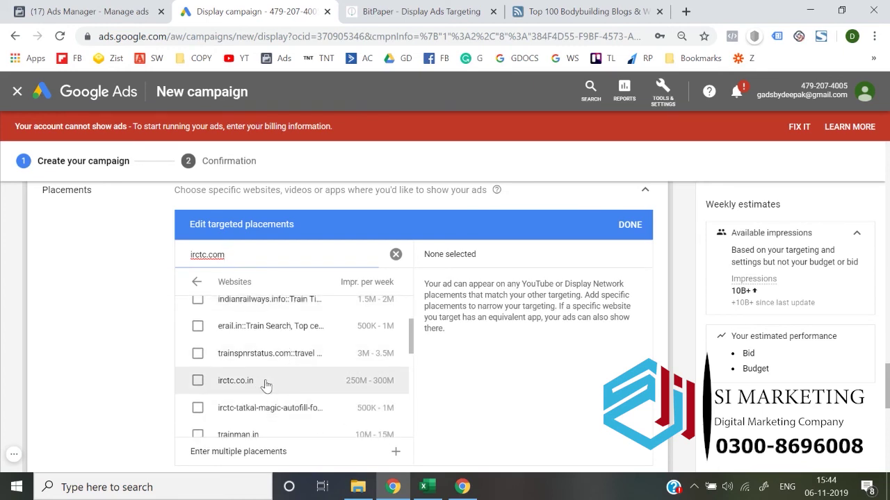
Step: Try irctc.co.in as a website placement, deselect it, and clear the placement search
click(198, 382)
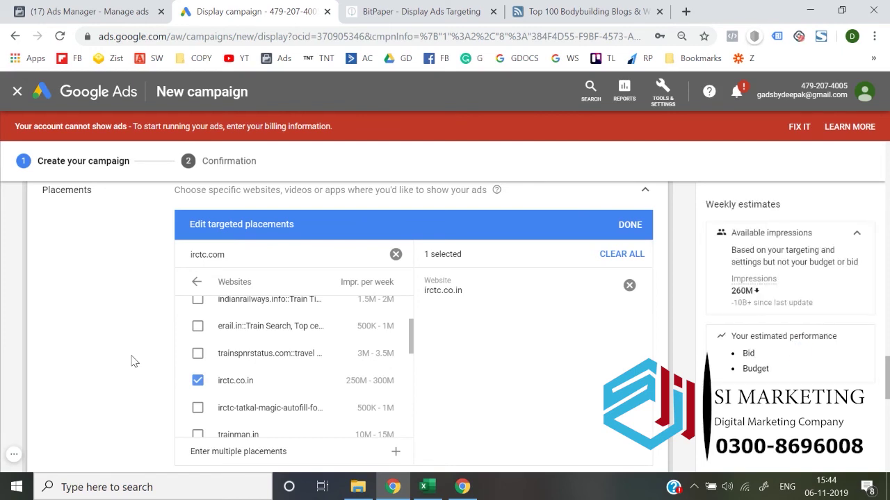
click(198, 380)
click(198, 381)
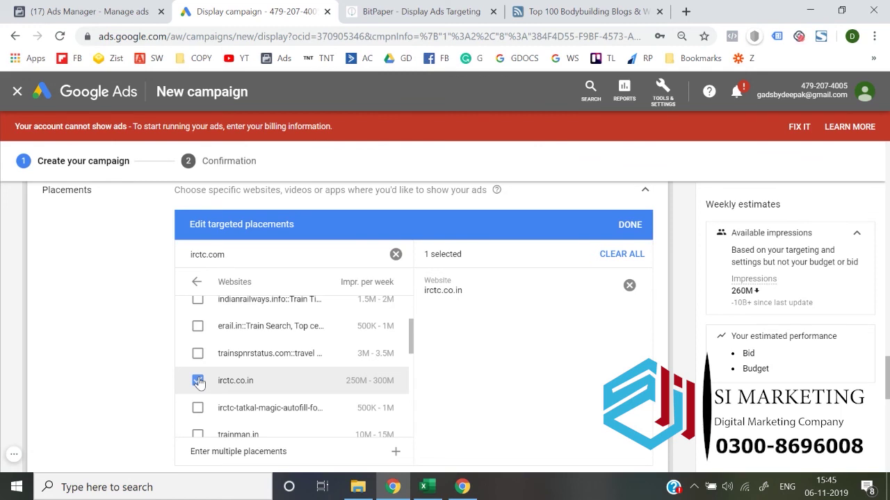
click(198, 381)
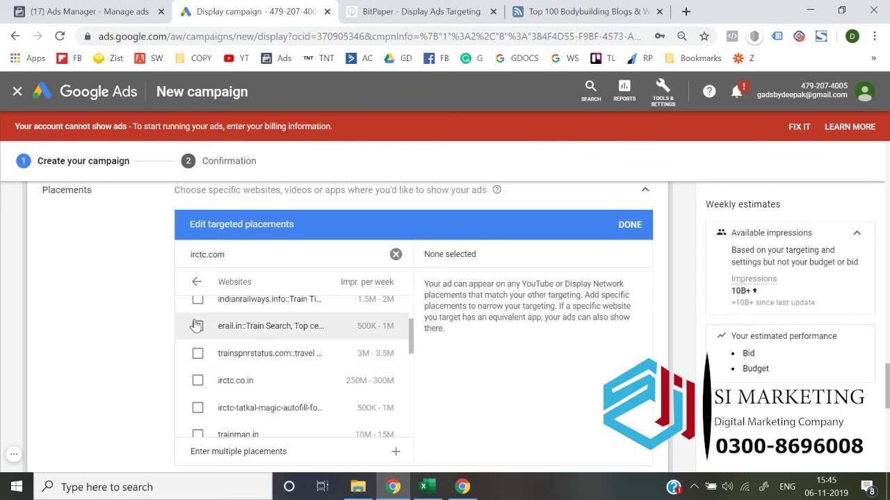
click(198, 283)
click(395, 255)
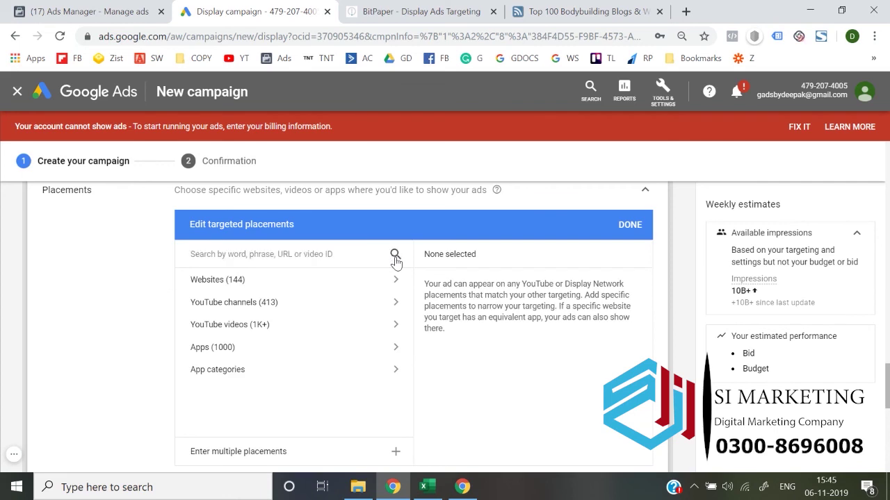
Step: Search YouTube channels for "bindra", try the Dr. Vivek Bindra: Motivational Speaker channel as a placement, deselect it, and clear the search
click(308, 309)
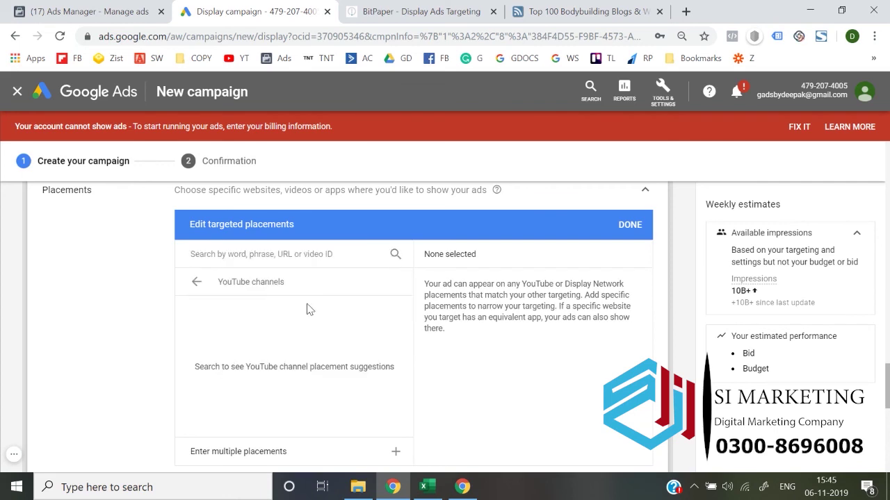
click(299, 254)
text(bindra)
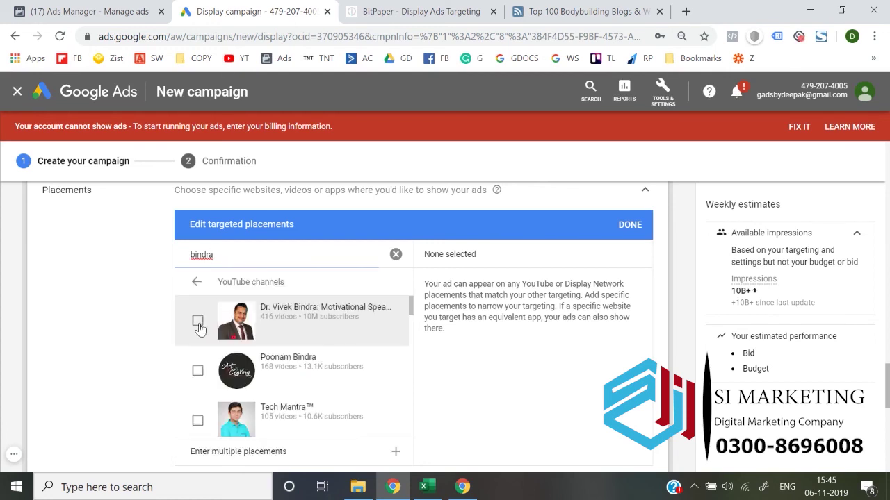
click(197, 324)
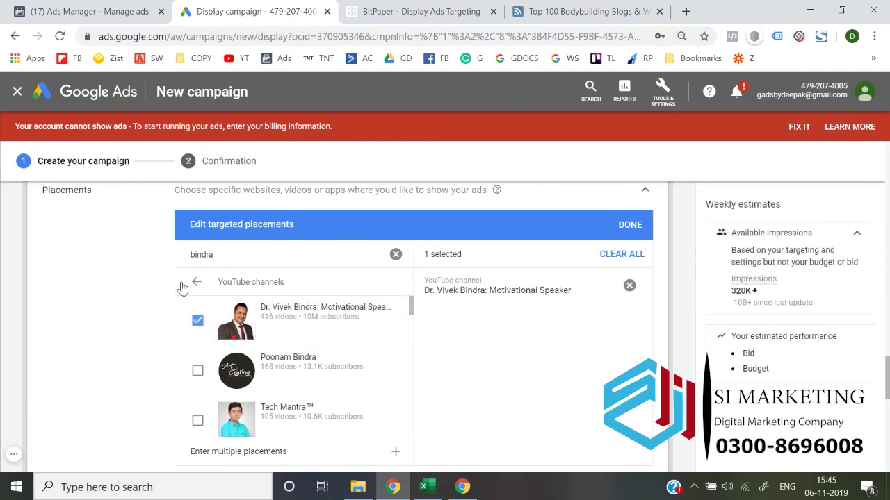
click(193, 323)
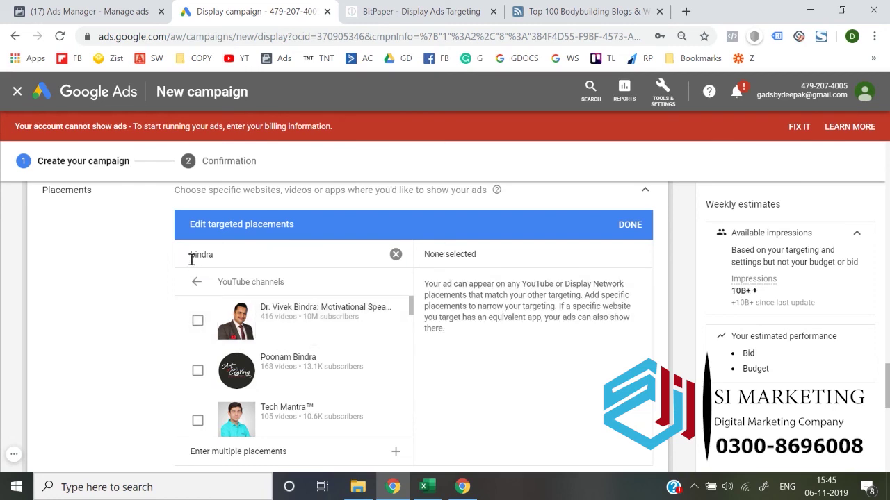
click(196, 282)
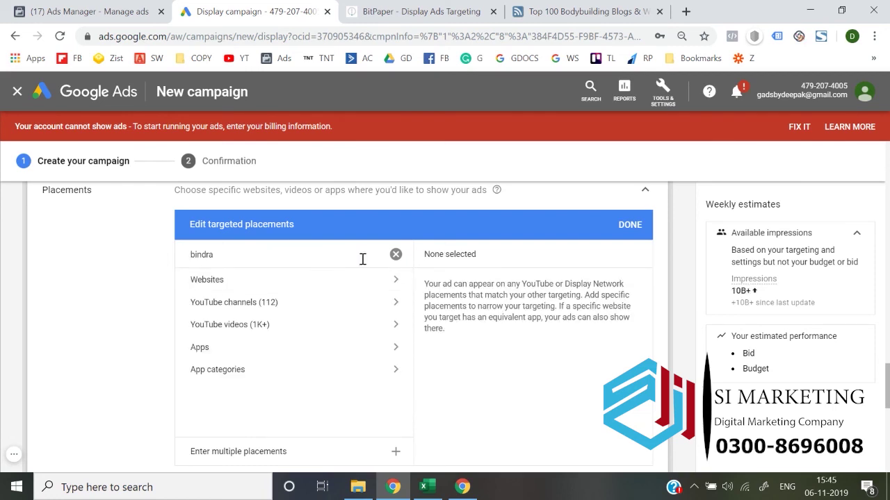
click(395, 255)
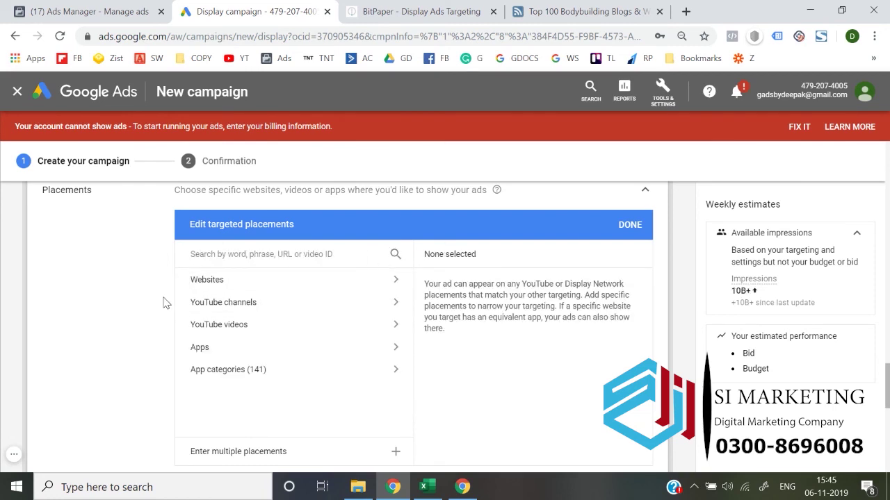
Step: Look into the YouTube videos and Apps placement types and return to the list of placement types
click(222, 326)
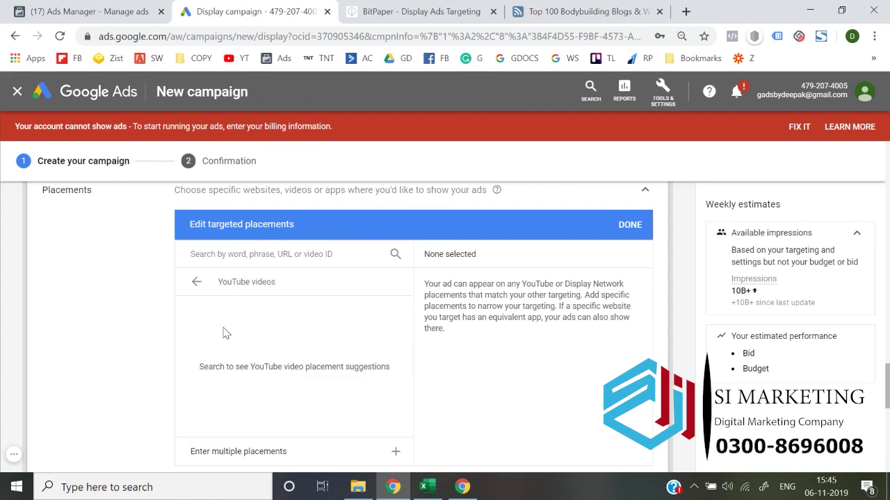
click(192, 282)
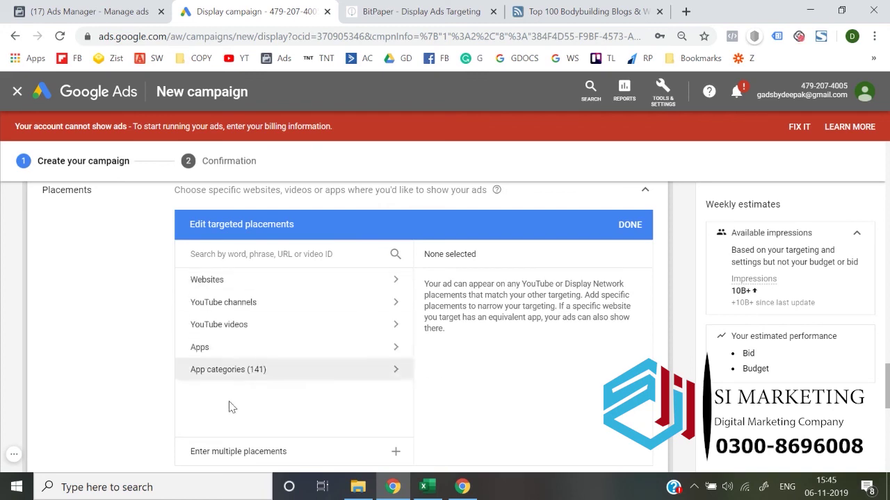
click(209, 355)
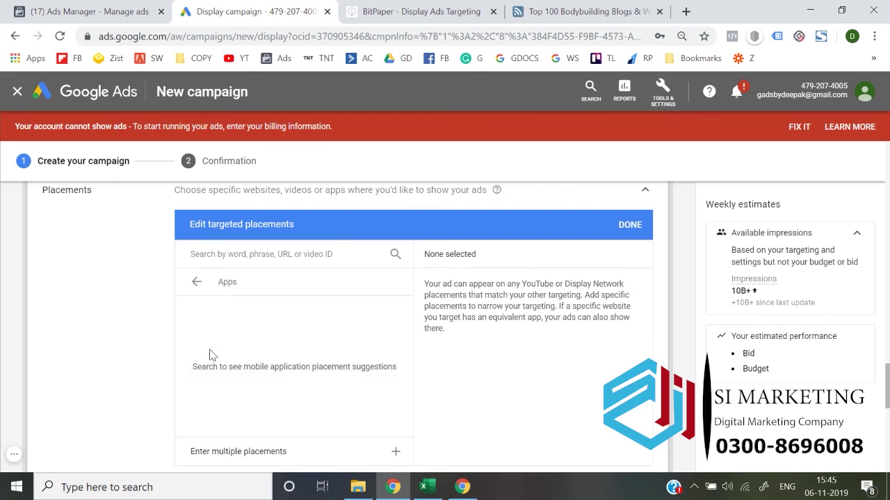
double_click(252, 289)
click(240, 256)
click(199, 284)
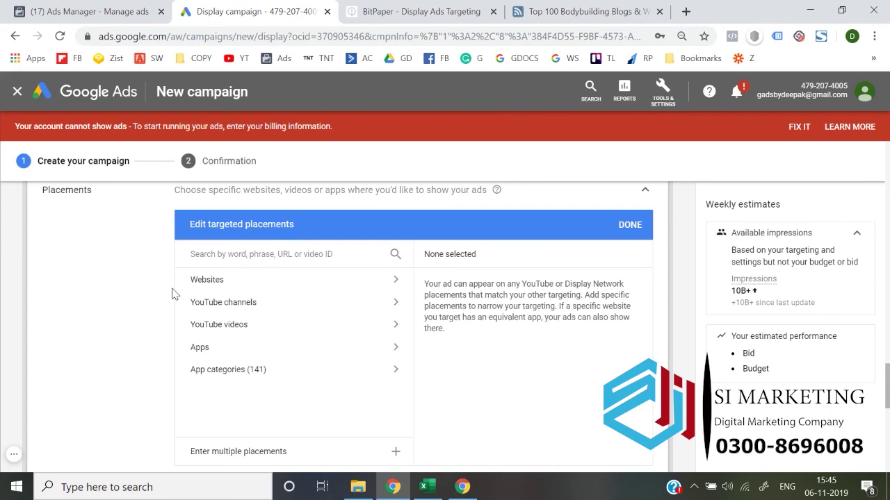
Step: Search the app placements for "truecaller" and look through the suggested apps for the Apple App Store version of Truecaller
click(229, 349)
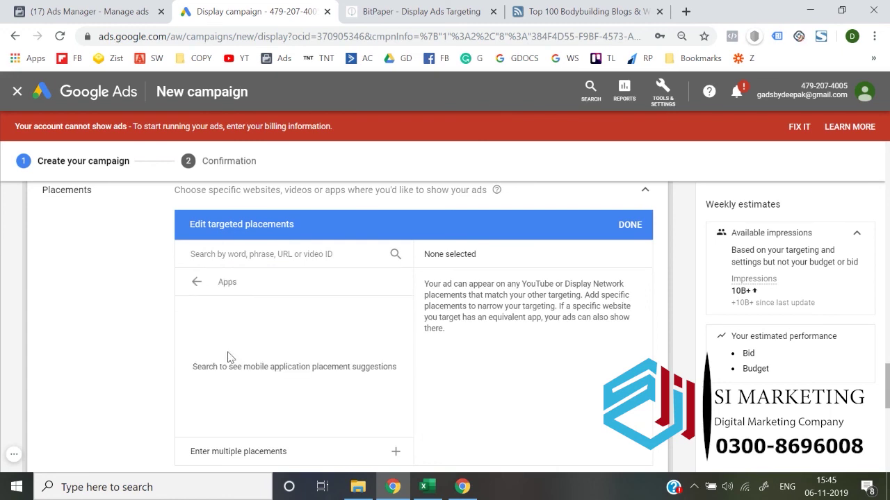
click(268, 256)
text(truecaller)
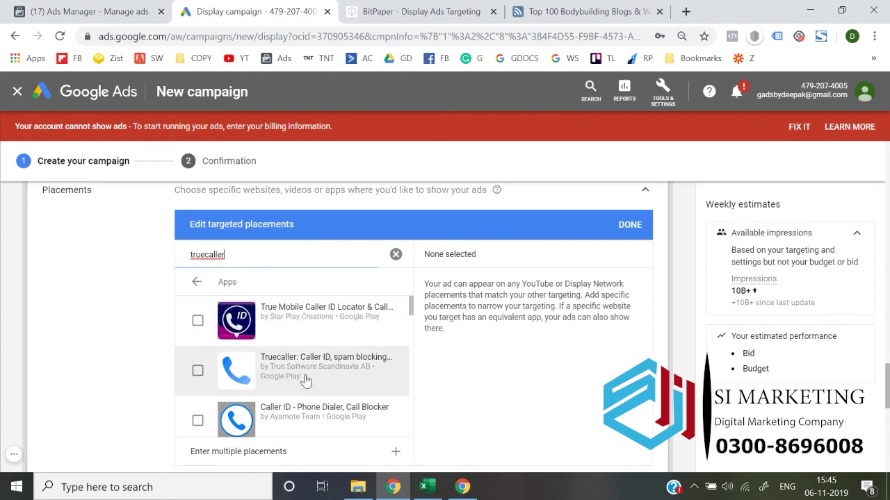
scroll(316, 394, down, 1)
scroll(319, 404, down, 1)
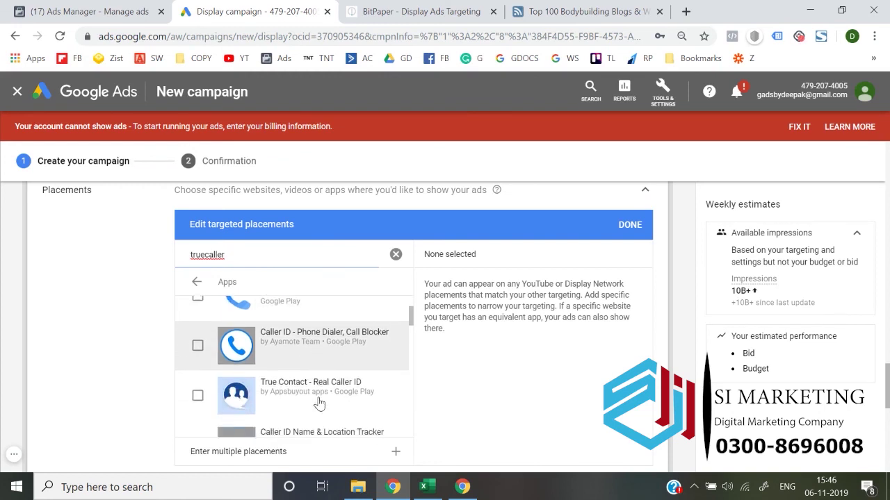
scroll(319, 403, down, 1)
scroll(319, 403, down, 2)
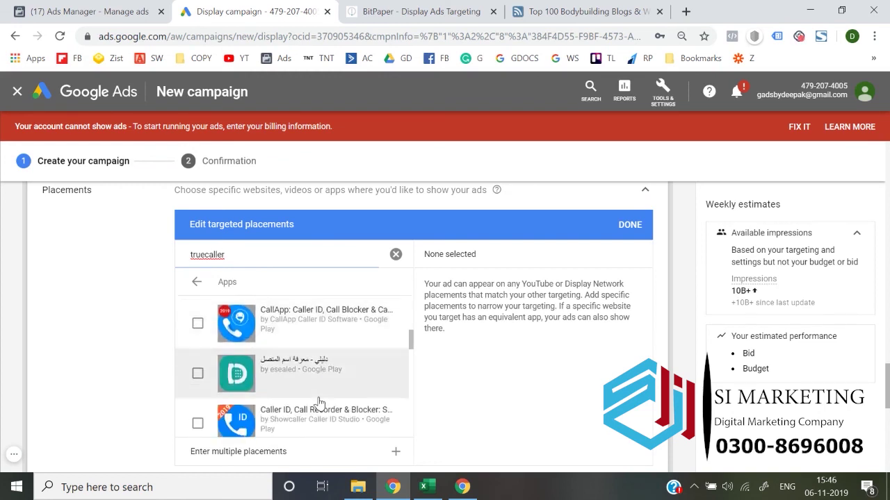
scroll(319, 403, down, 2)
scroll(319, 403, down, 2)
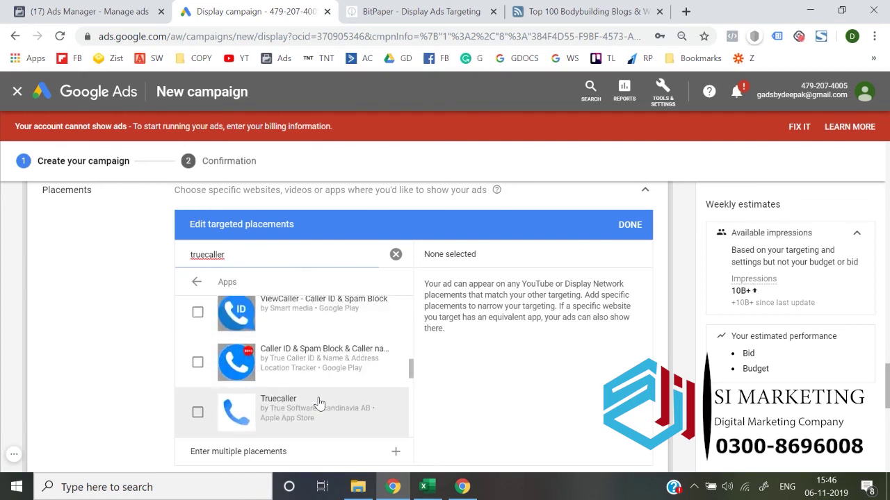
scroll(319, 403, down, 1)
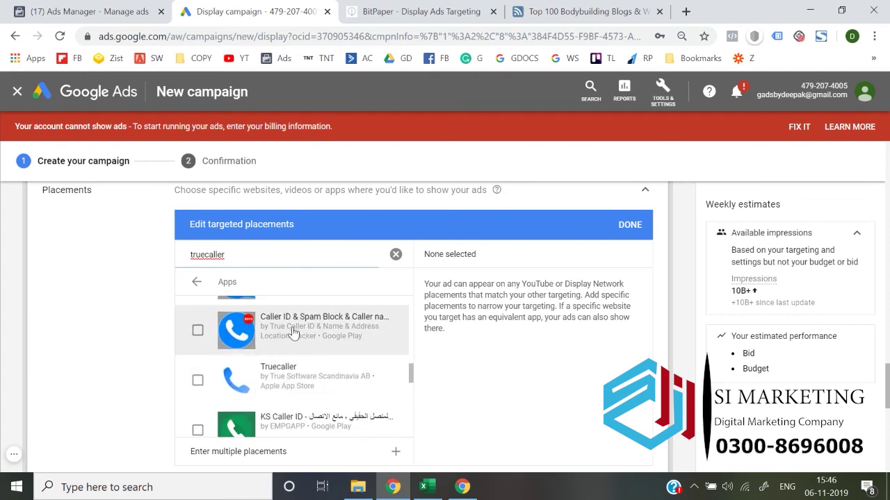
Step: Try the Caller ID & Spam Block & Caller name - XCaller and Truecaller apps as placements, deselecting each one
click(196, 329)
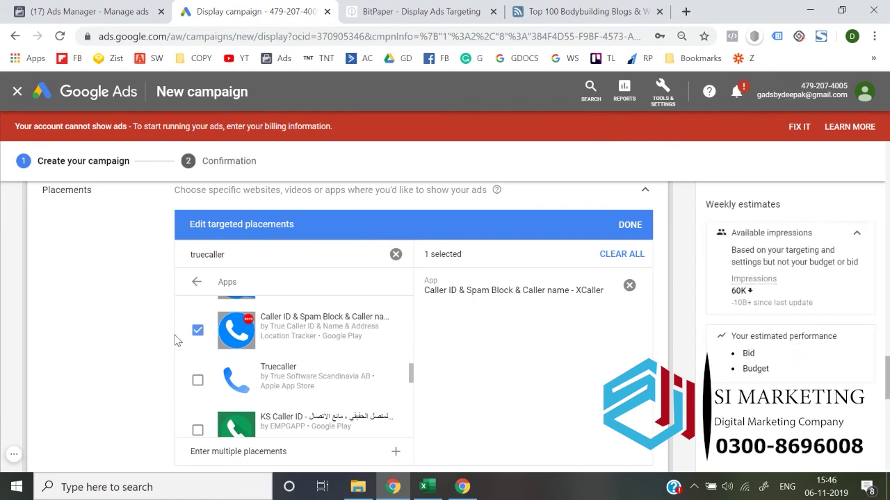
click(197, 330)
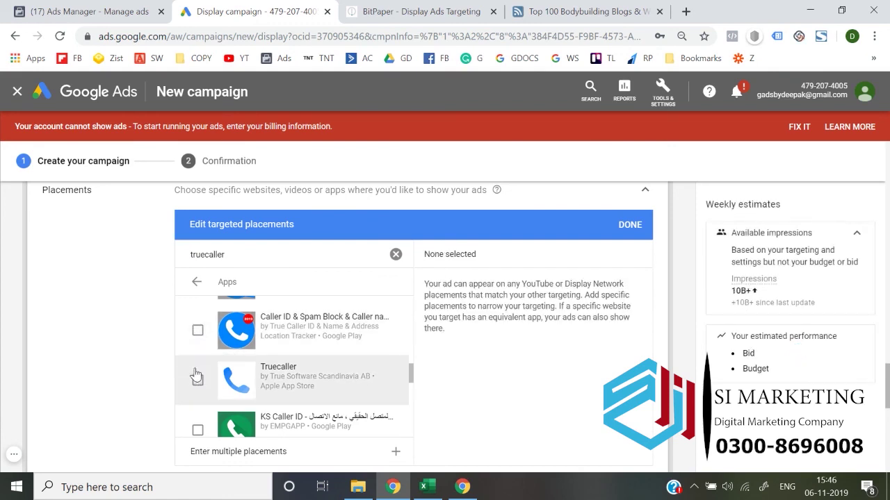
click(197, 380)
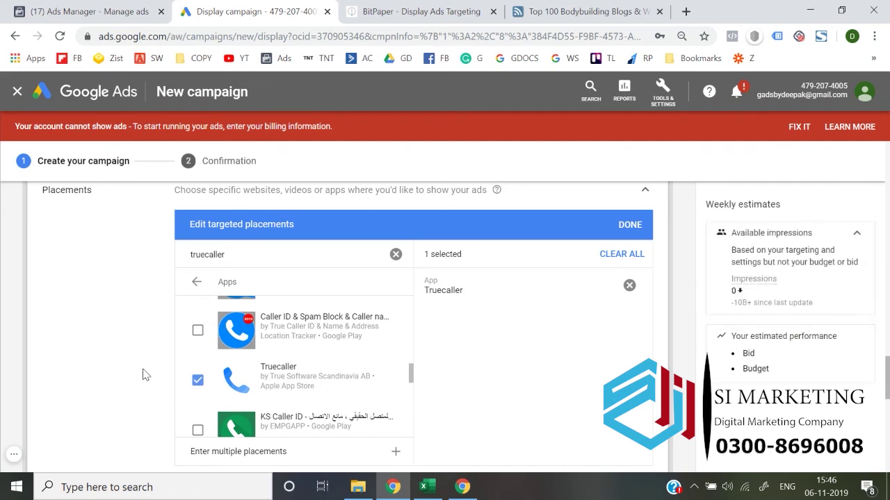
click(198, 381)
Step: Leave the app suggestions and finish editing the targeted placements without selecting any
scroll(205, 385, down, 1)
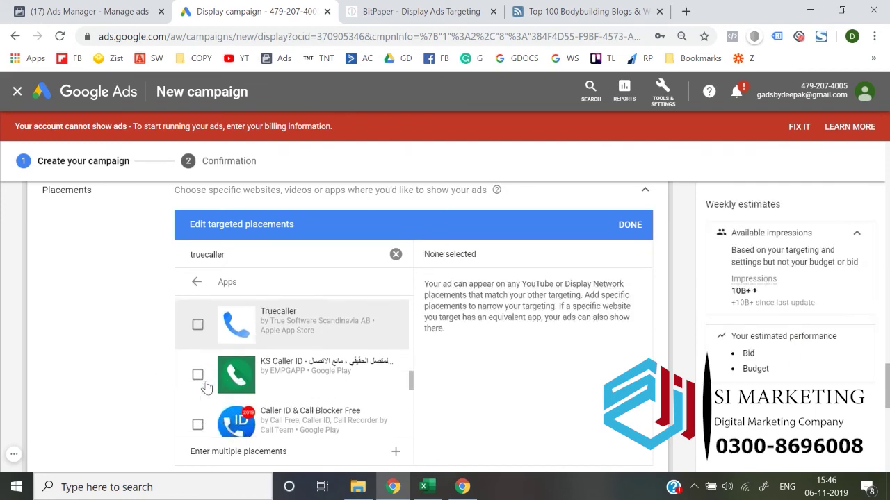
scroll(205, 387, down, 2)
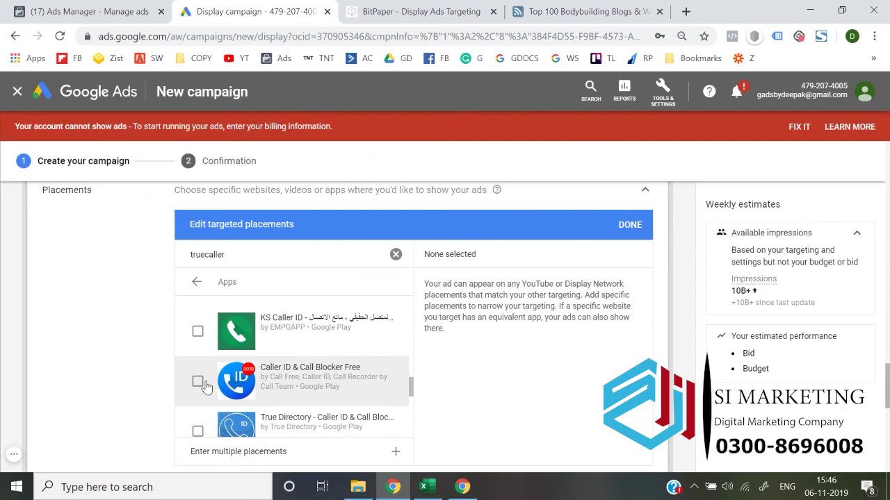
scroll(205, 386, down, 1)
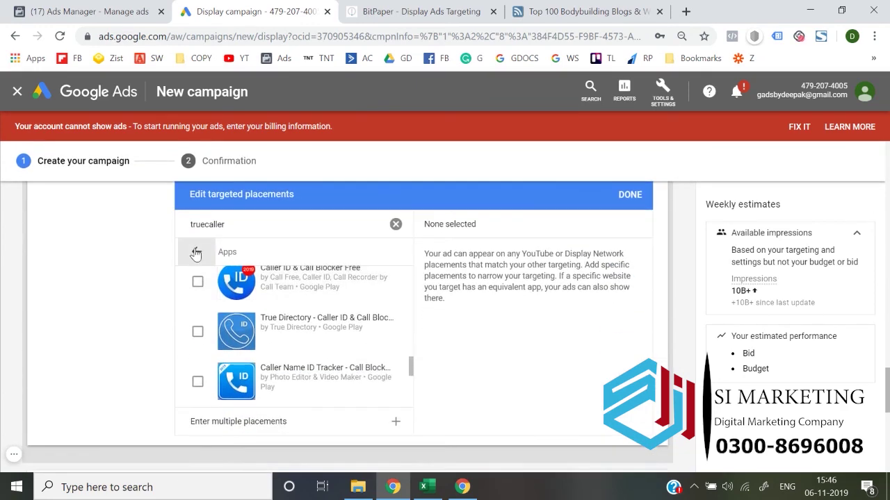
click(196, 253)
click(630, 194)
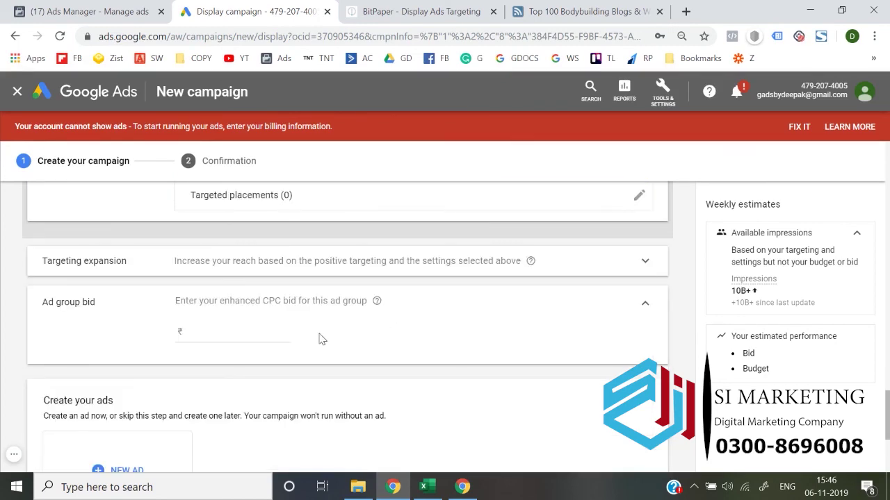
scroll(322, 339, up, 2)
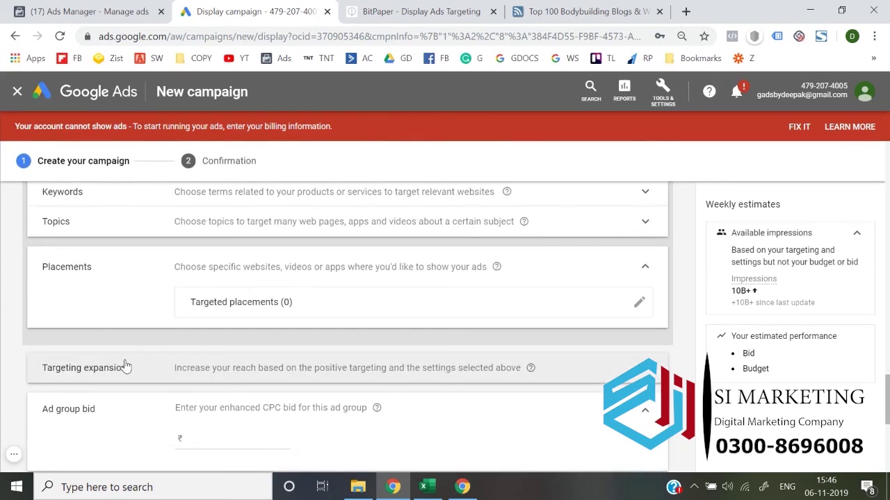
scroll(124, 366, up, 4)
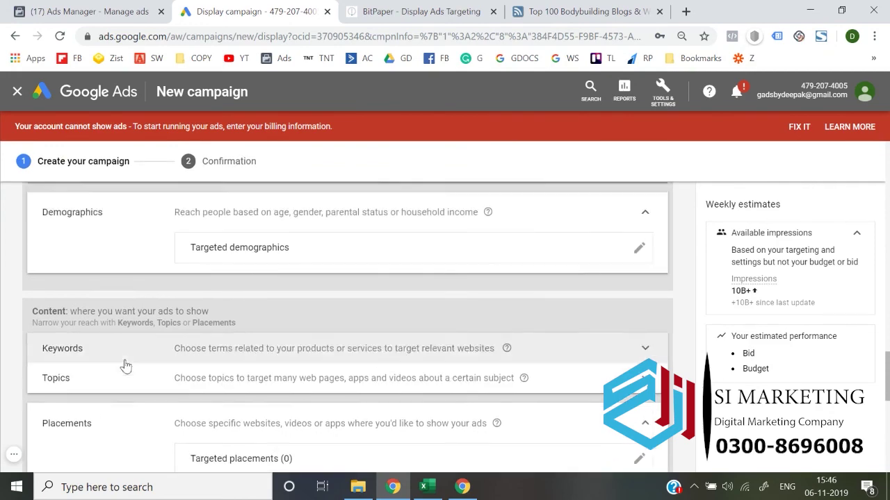